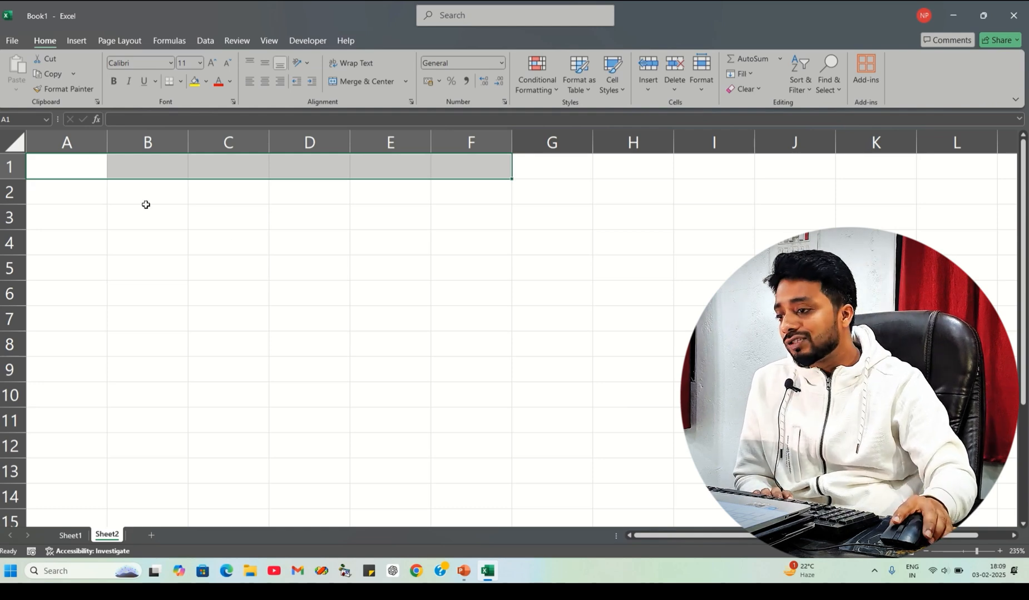
- Merge and center cells A1 through D1
left_click(259, 258)
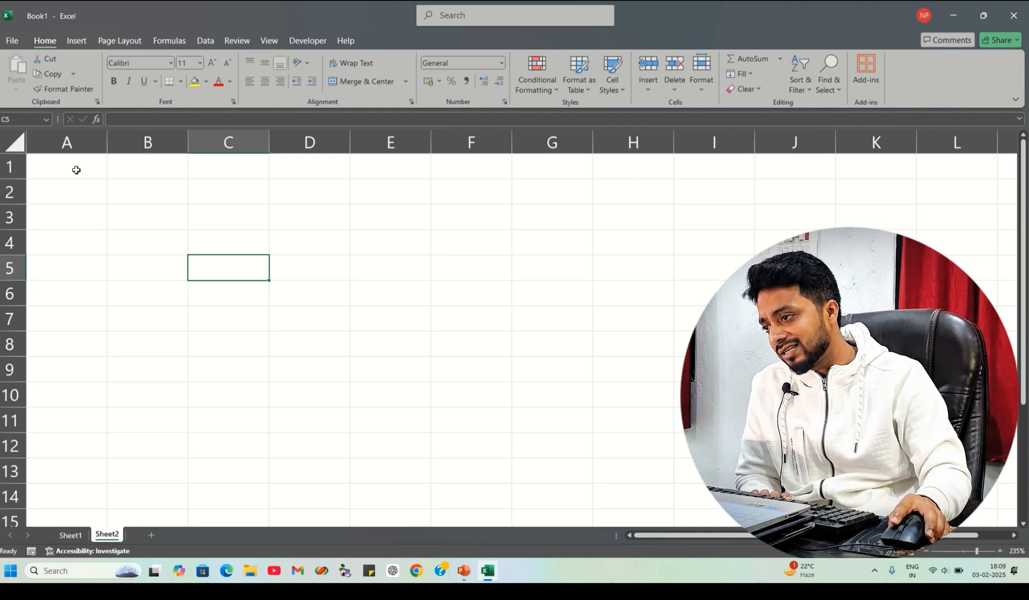
left_click_drag(77, 168, 314, 174)
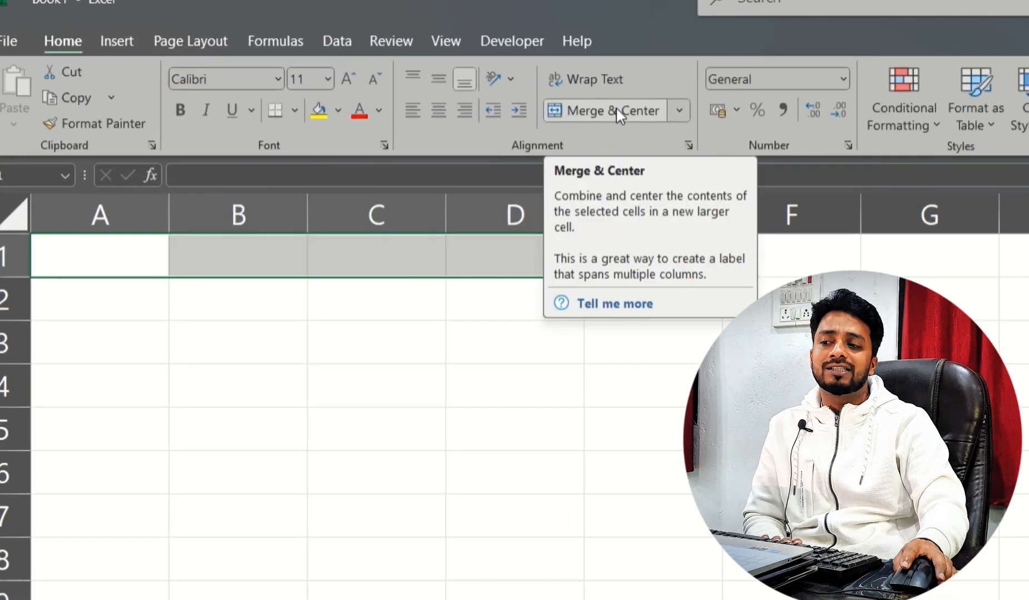
left_click(586, 109)
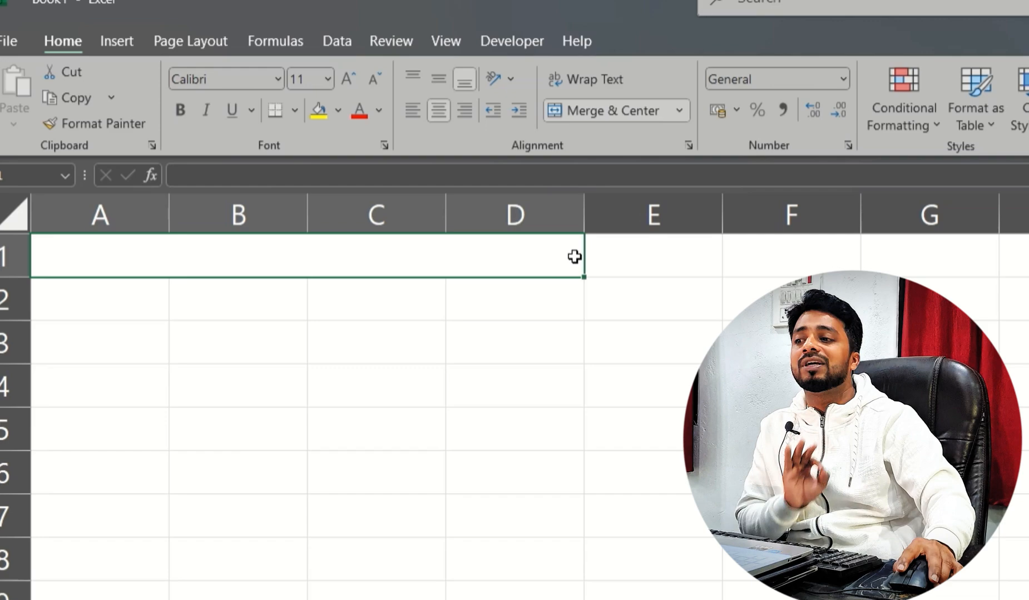
- Enter the title "mcs develpoment institute" in the merged A1 cell
left_click(459, 338)
left_click(413, 257)
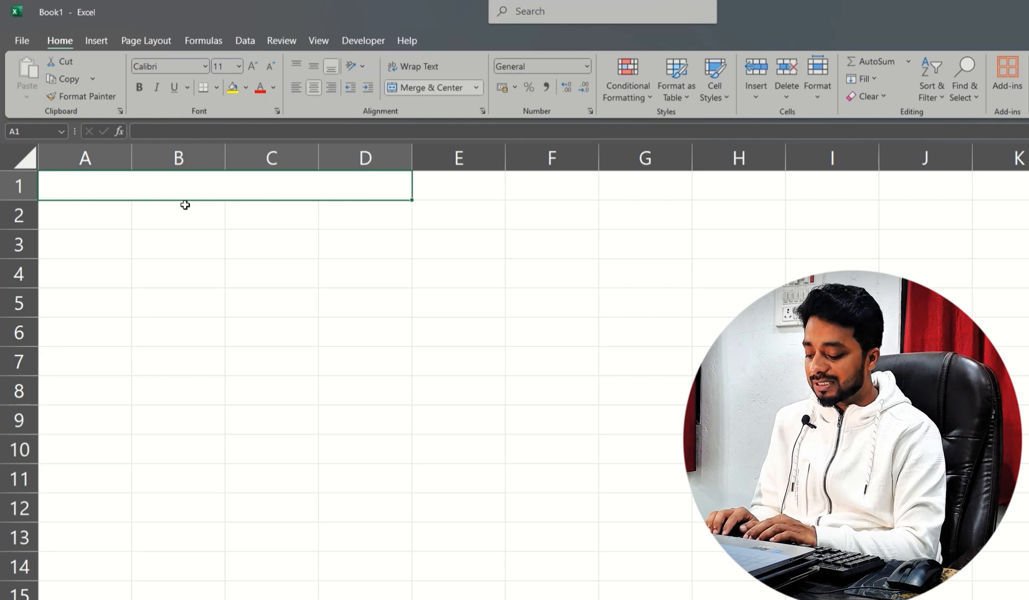
type("mcs")
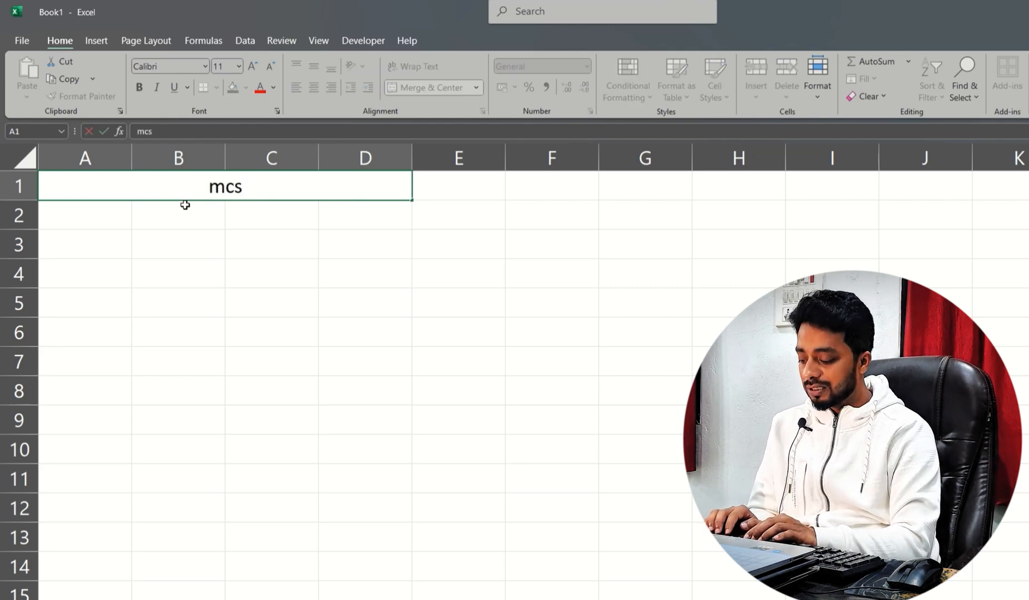
type(" develpo")
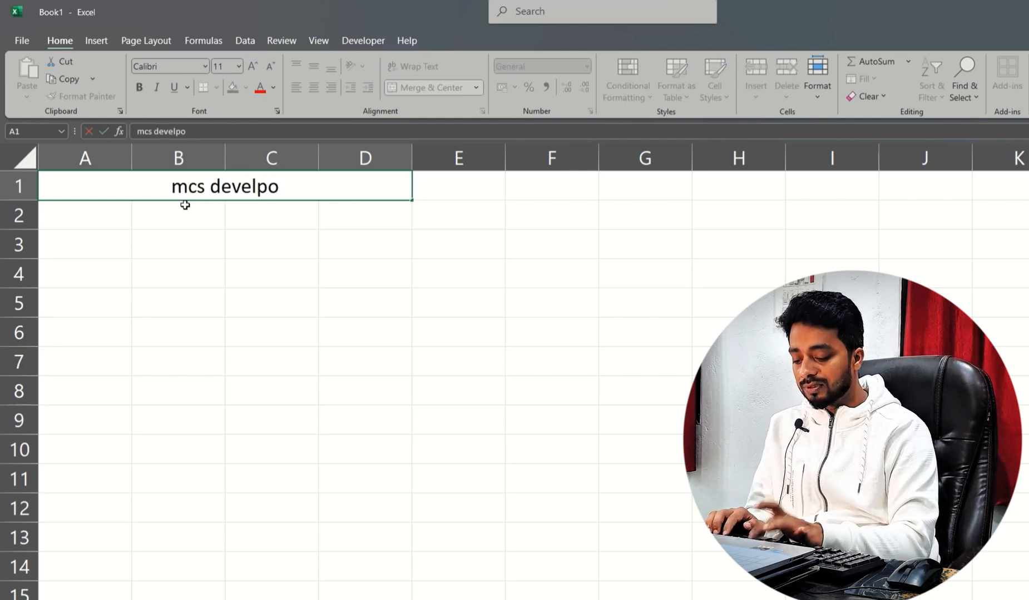
type("ment")
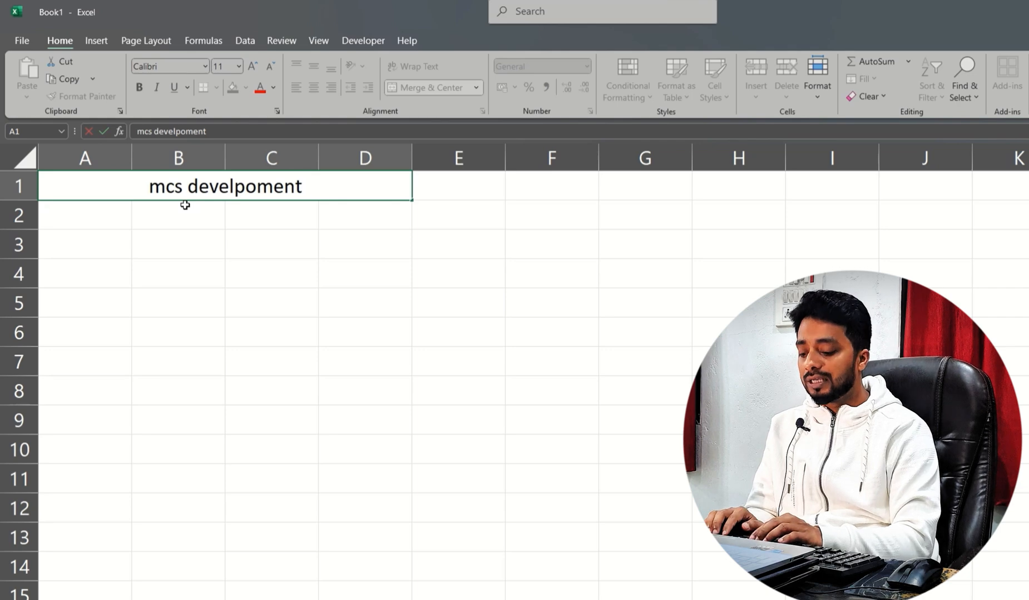
type(" institu")
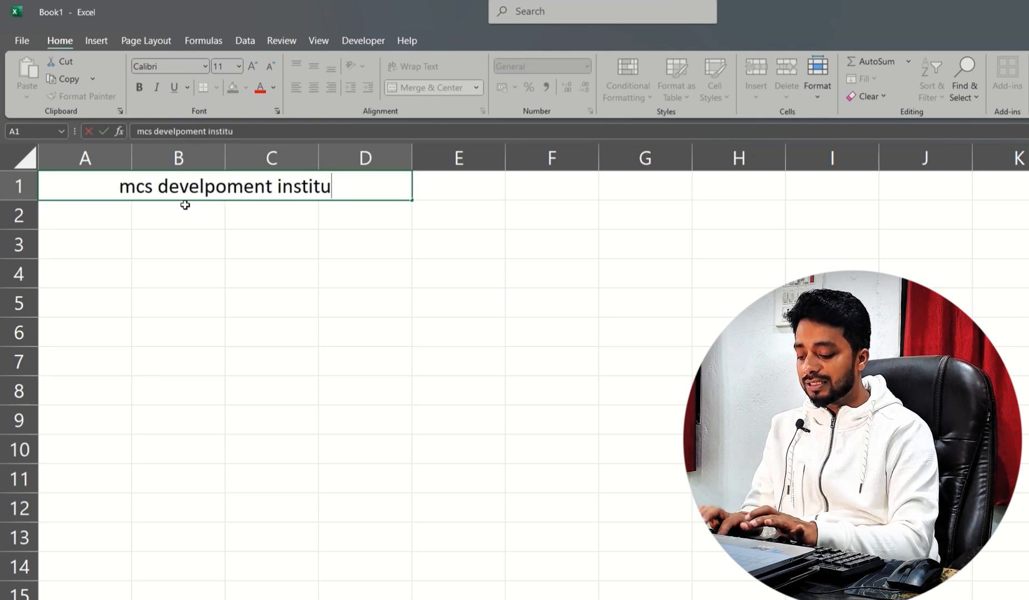
type("te")
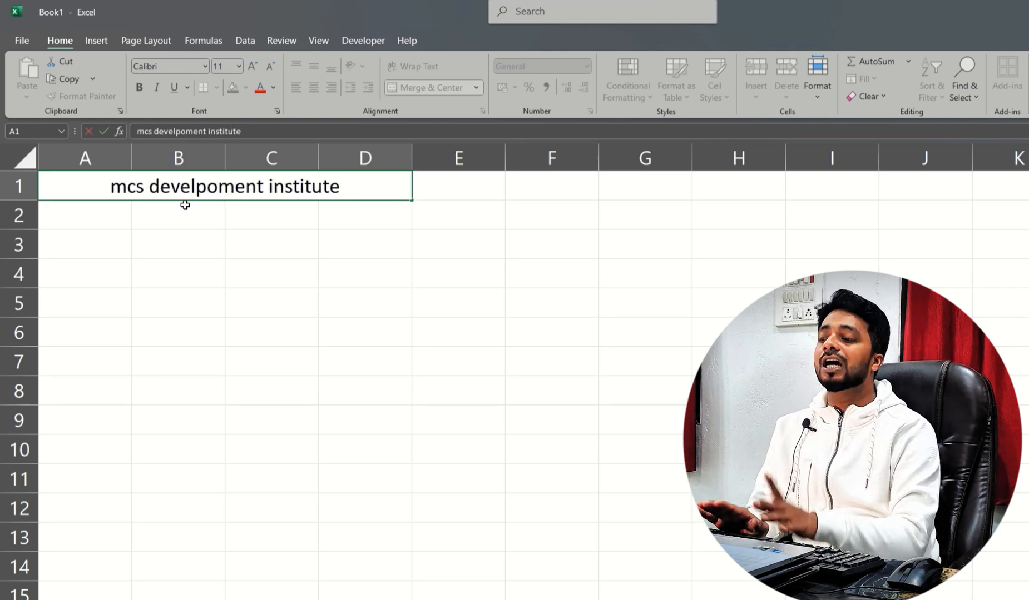
left_click(228, 242)
- Fill the merged title cell with yellow
left_click(119, 187)
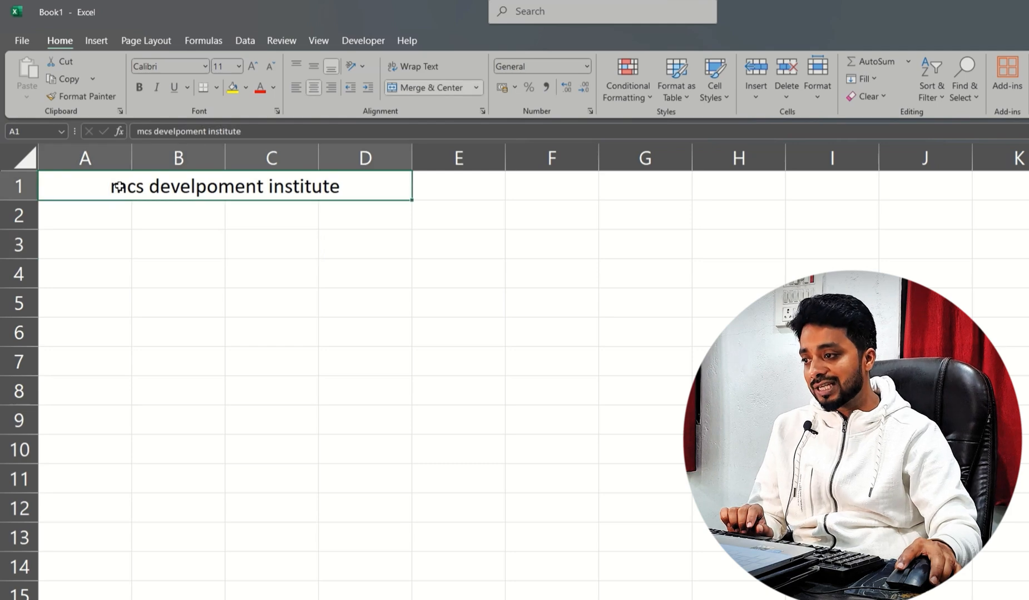
left_click(245, 88)
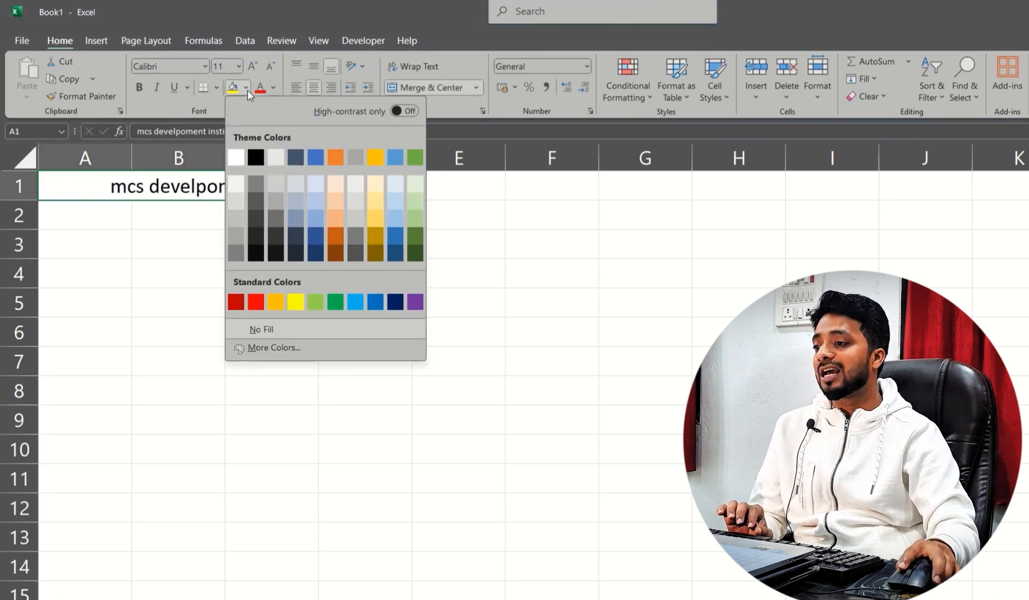
left_click(297, 305)
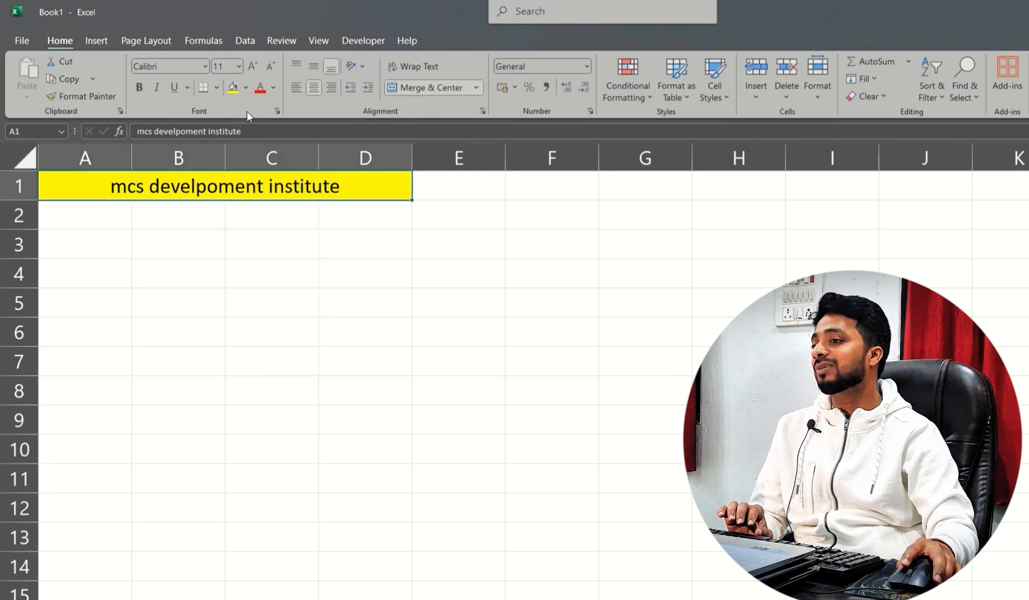
- Set the title's font colour to red and make it bold
left_click(272, 87)
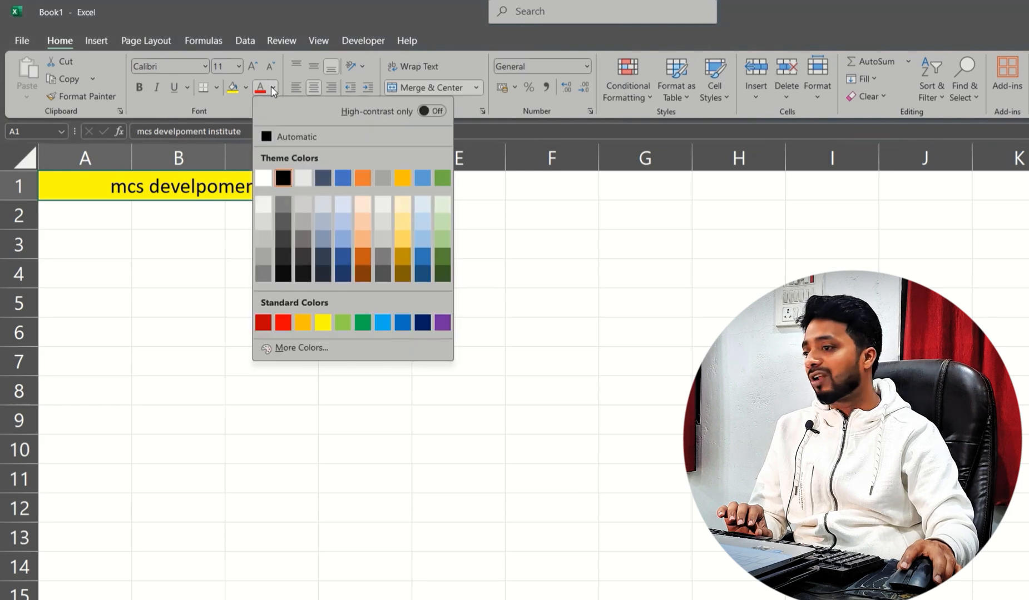
left_click(286, 326)
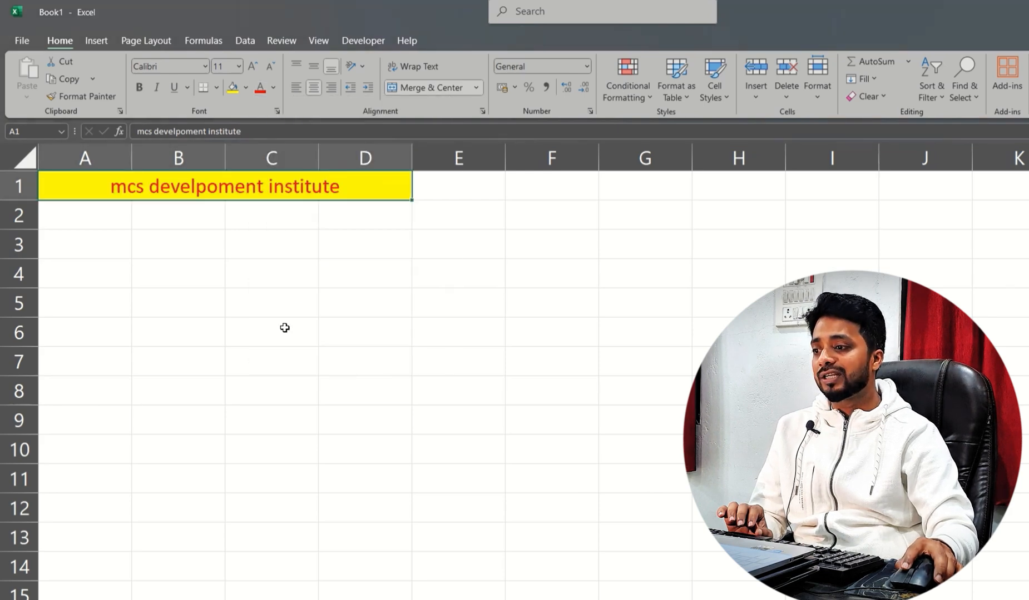
left_click(138, 94)
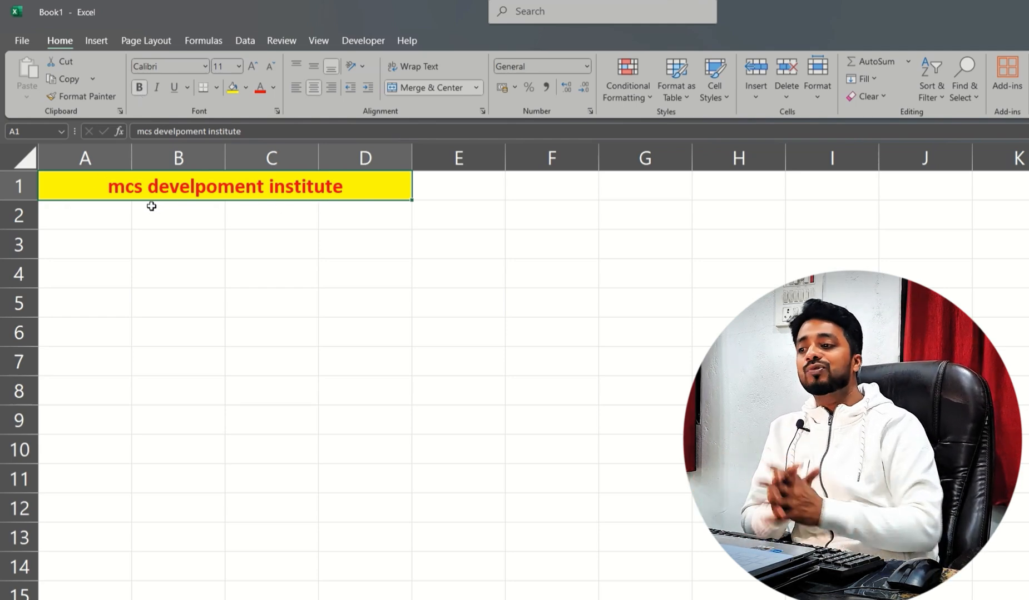
- Enter the column heading "st name" in A2
left_click(88, 220)
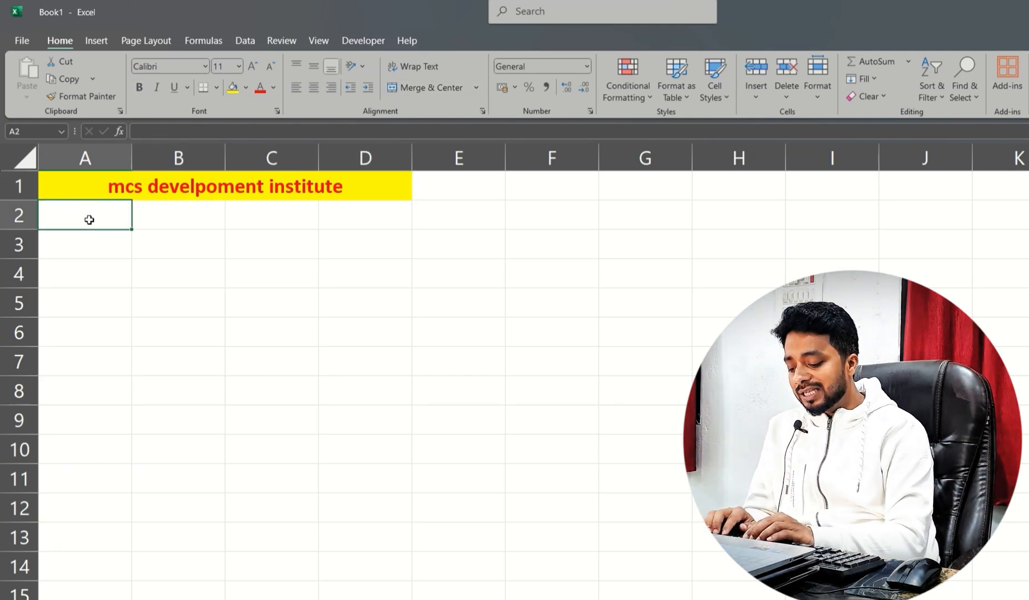
type("st name")
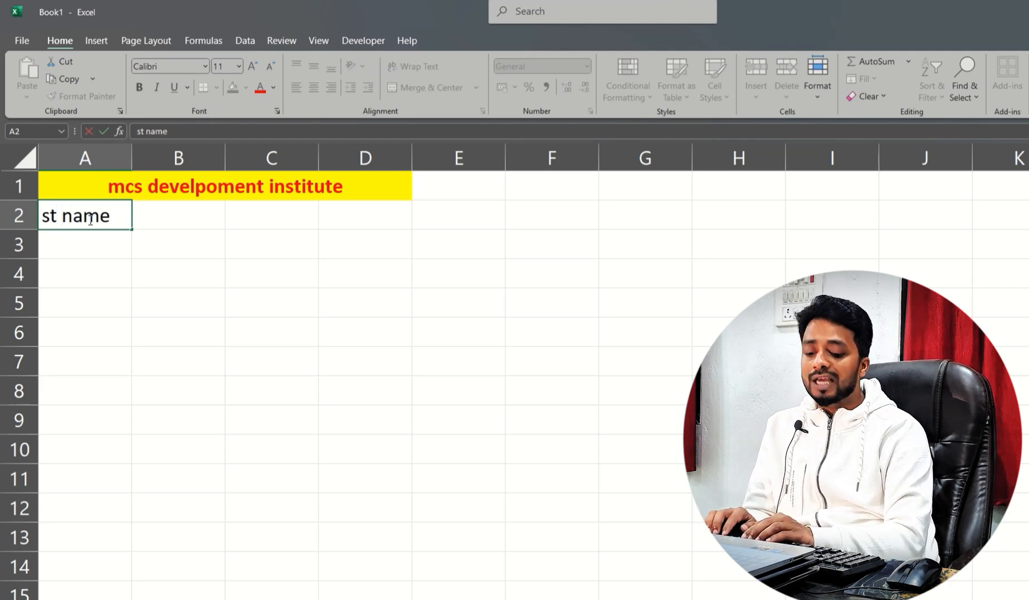
key("Return")
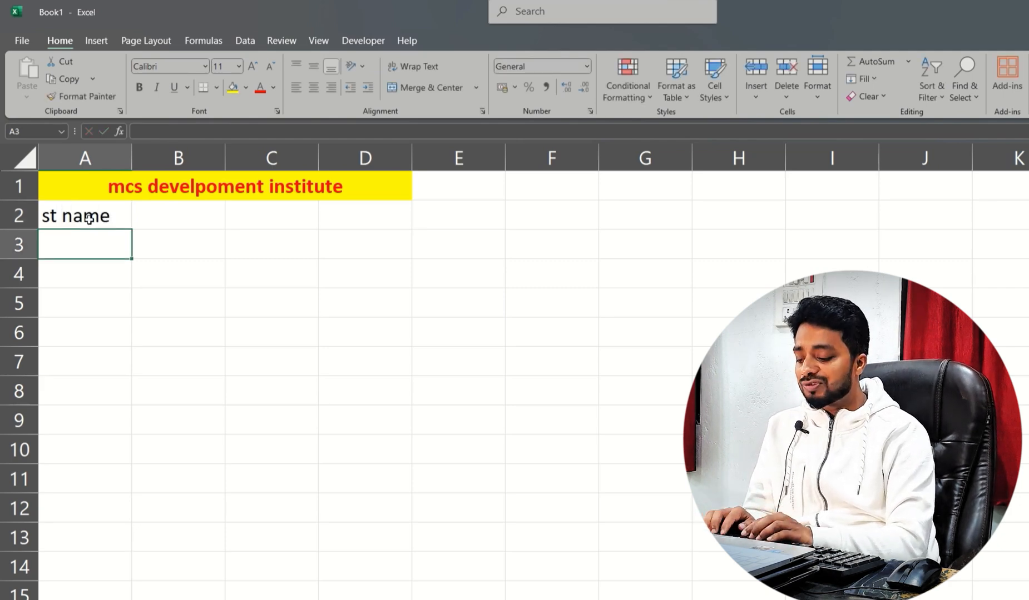
- Enter the first two student names in A3 and A4
type("amsr")
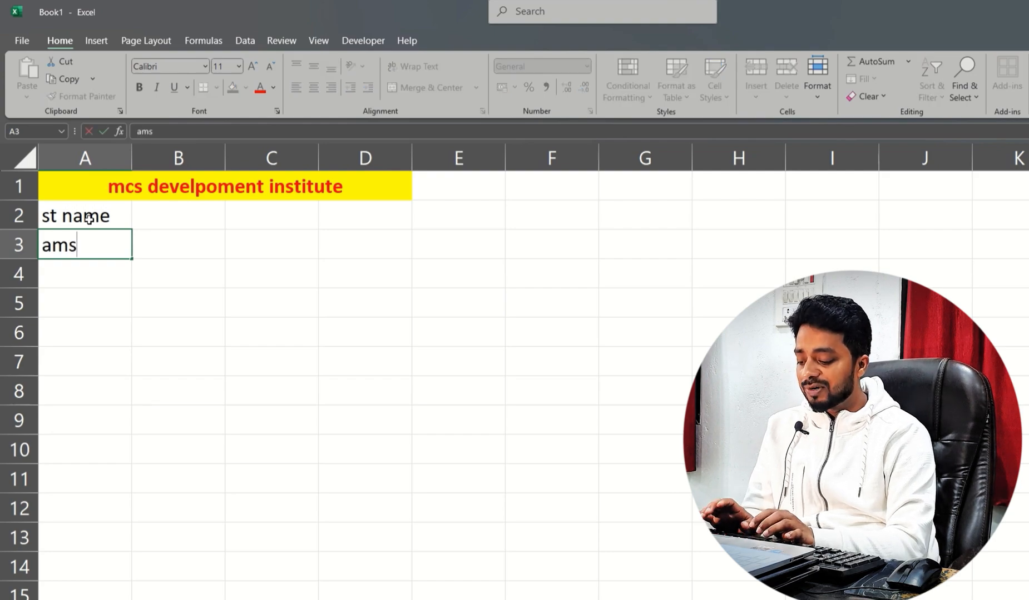
key("BackSpace")
key("BackSpace")
type("ar")
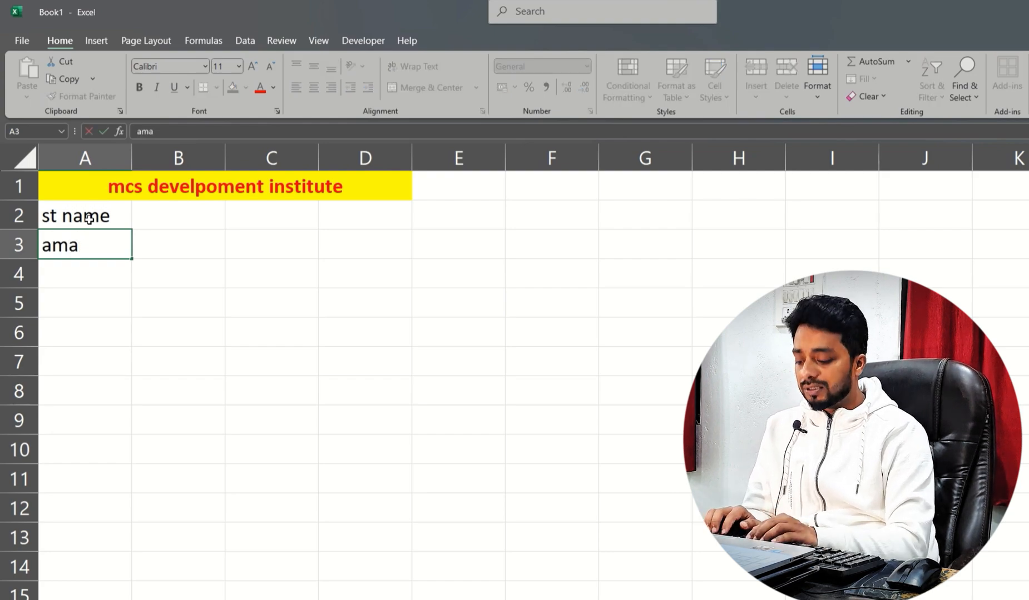
key("Return")
type("razzak")
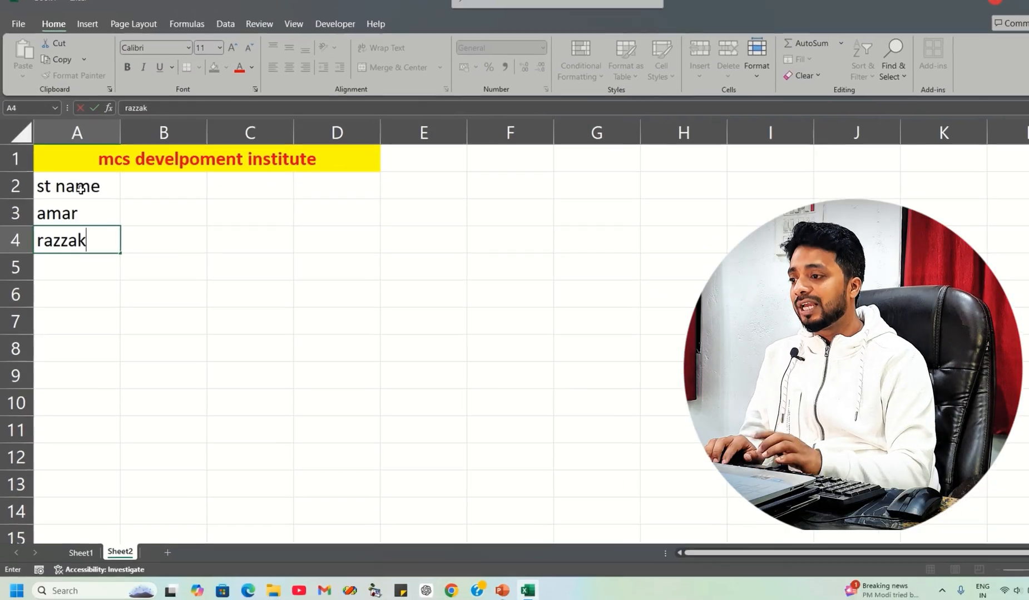
key("Return")
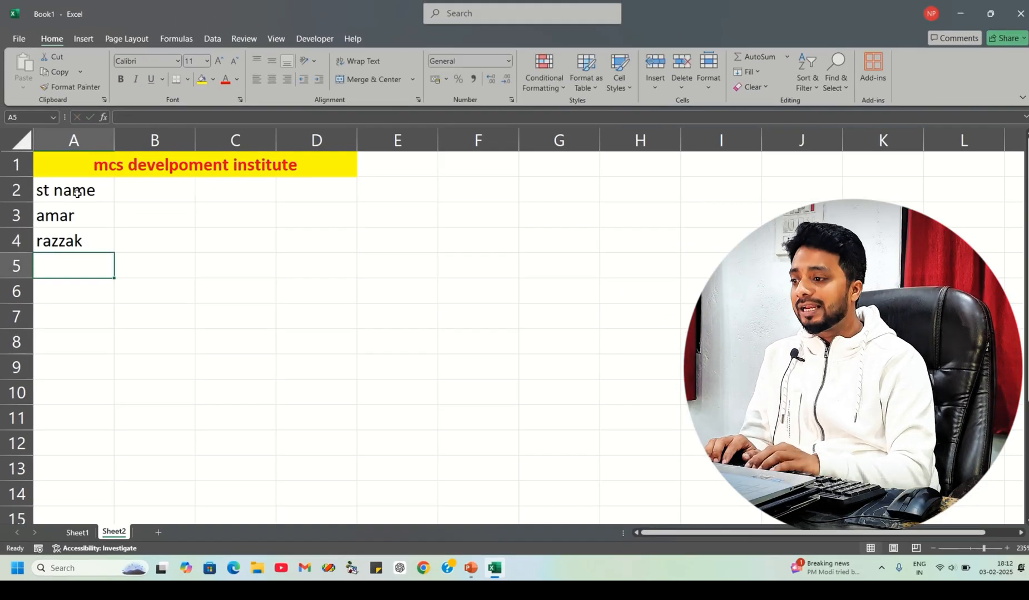
- Enter two more student names in A5 and A6
type("ashif")
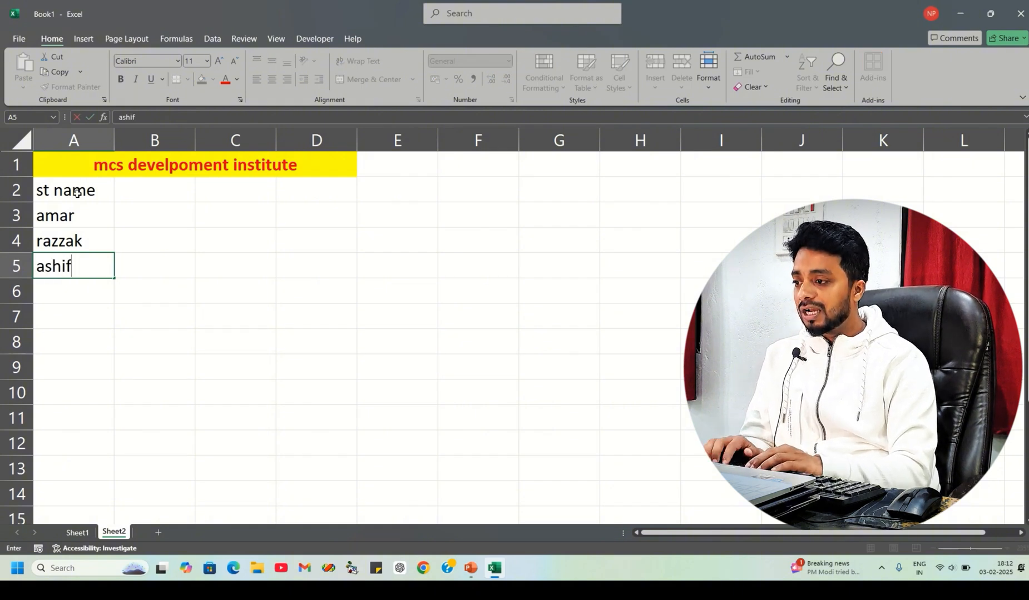
key("Return")
type("ad")
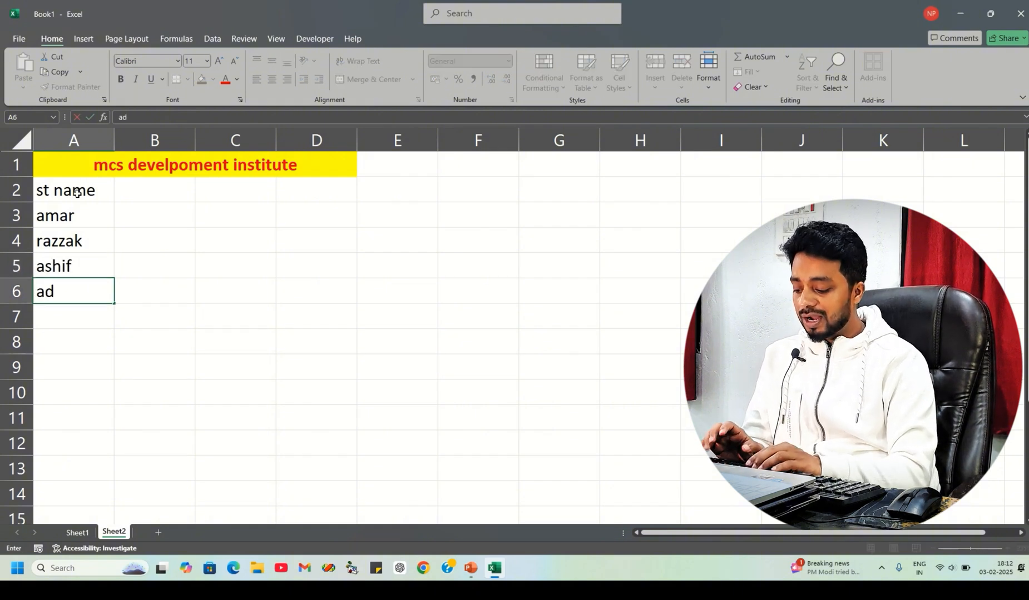
type("itya")
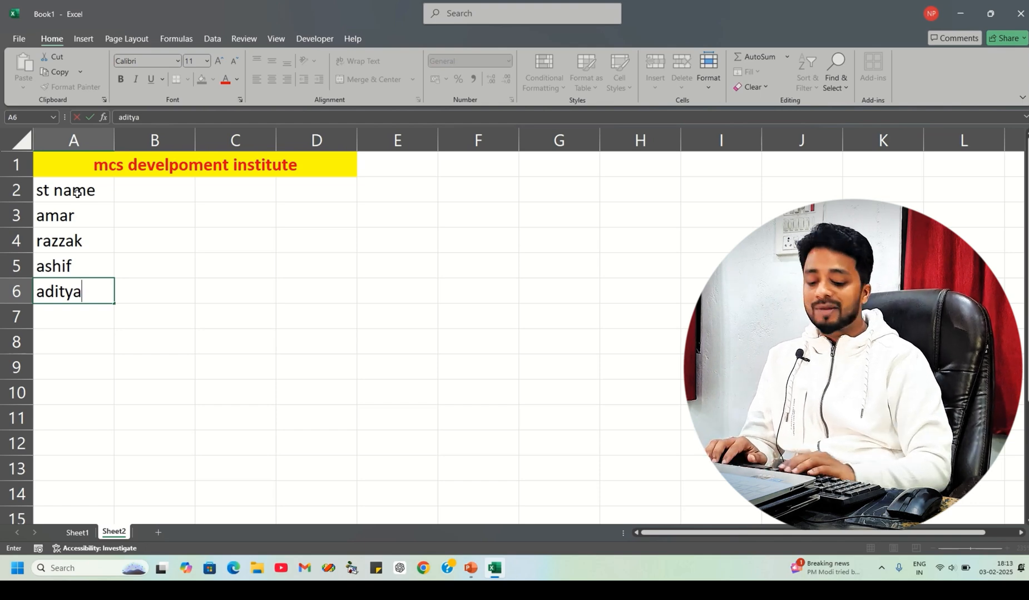
key("ctrl+Return")
- Enter the column heading "course" in B2
key("Right")
key("Up")
key("Up")
key("Up")
key("Up")
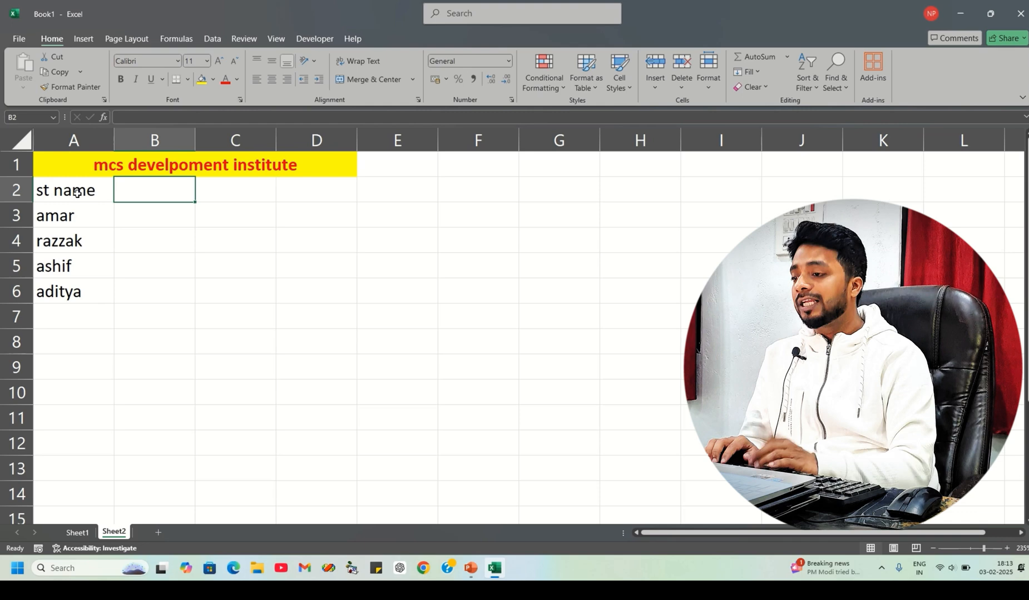
type("co")
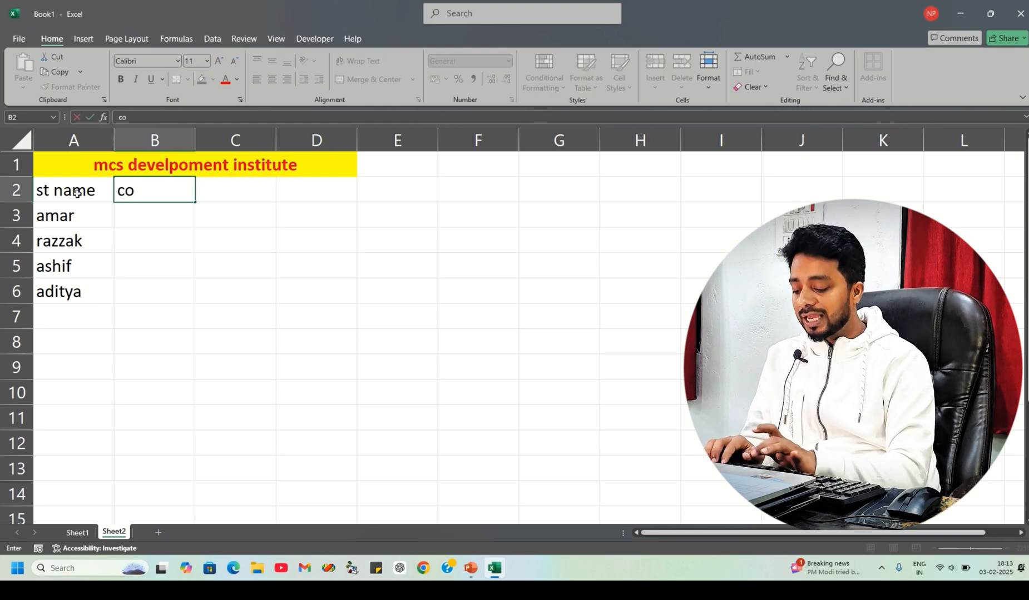
type("ur")
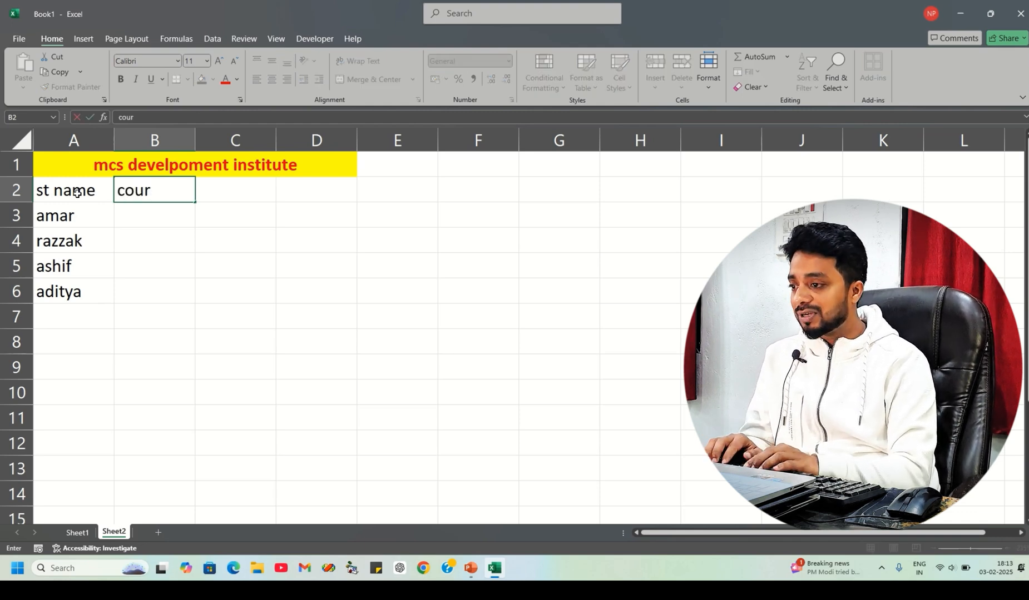
type("ses")
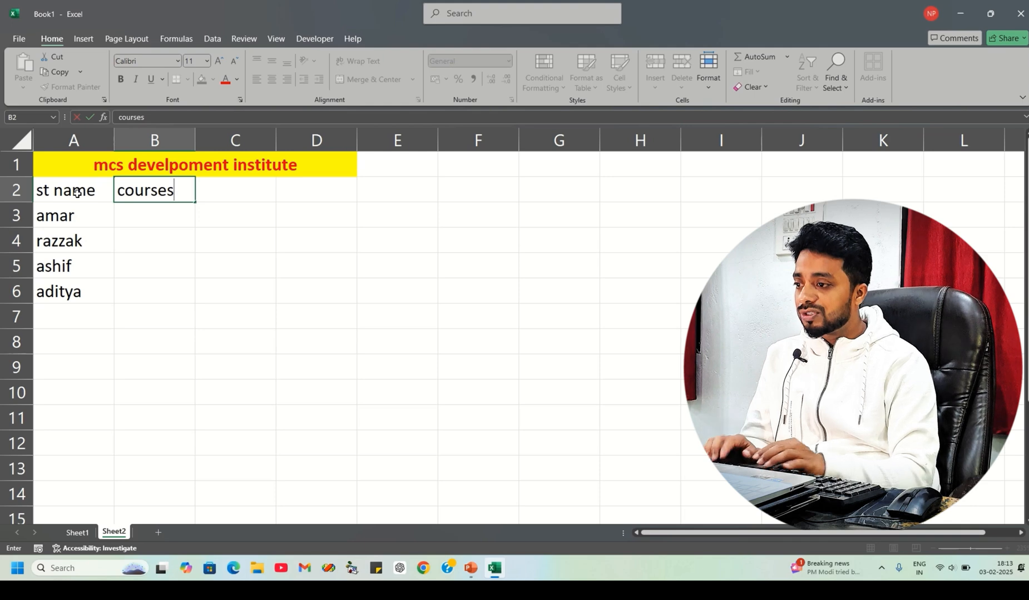
key("BackSpace")
key("Return")
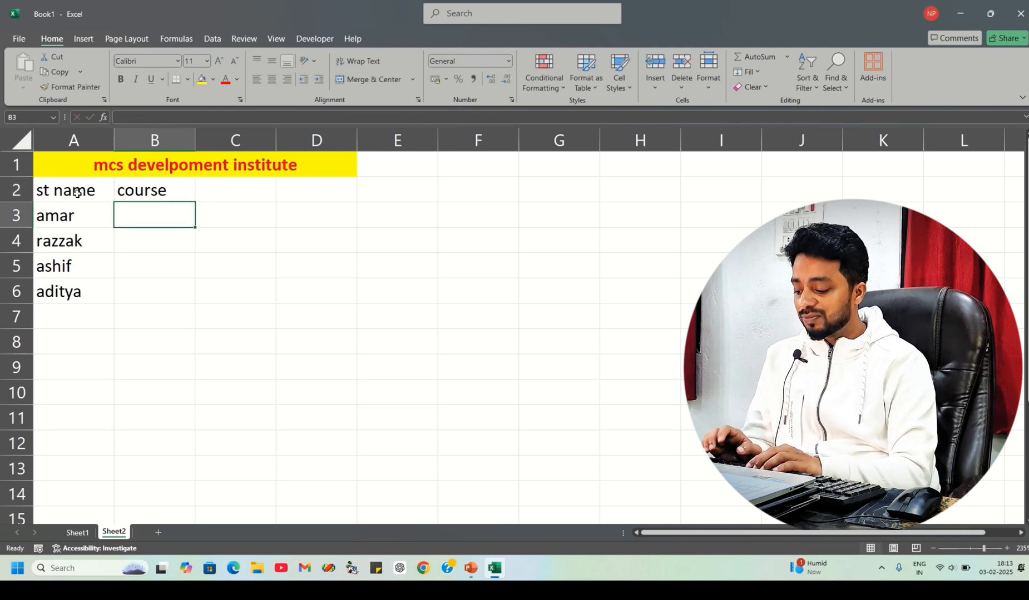
- Enter the courses dca, dfa, adfa and bca in B3 through B6
type("dca")
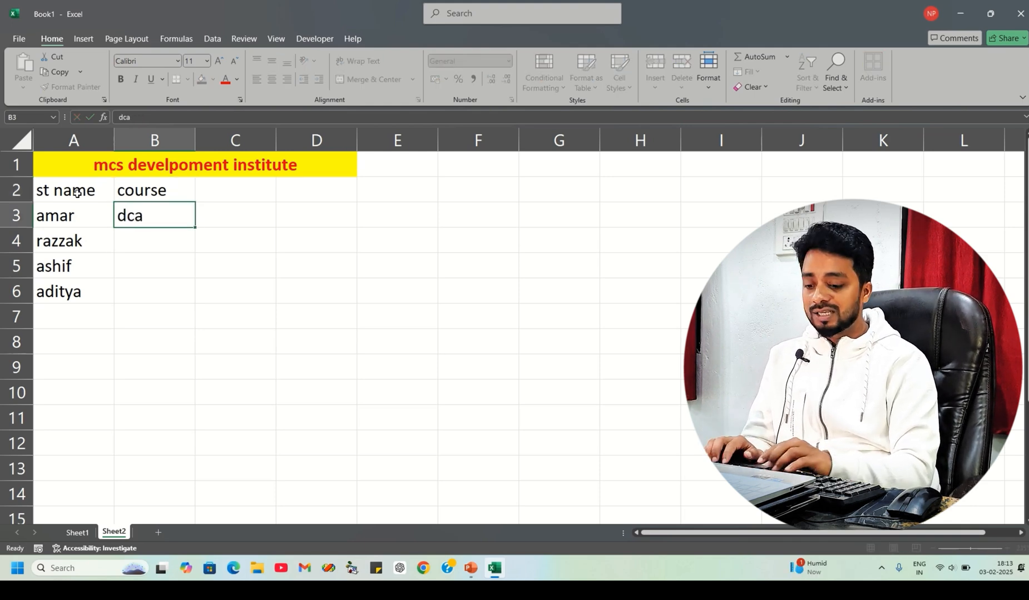
key("Return")
type("dfa")
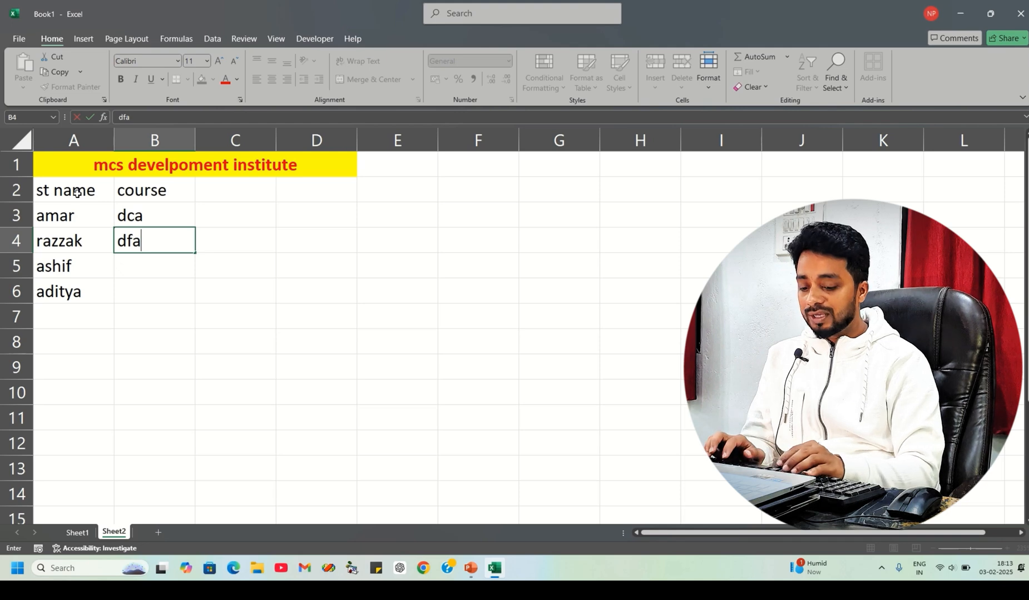
key("Return")
type("adfa")
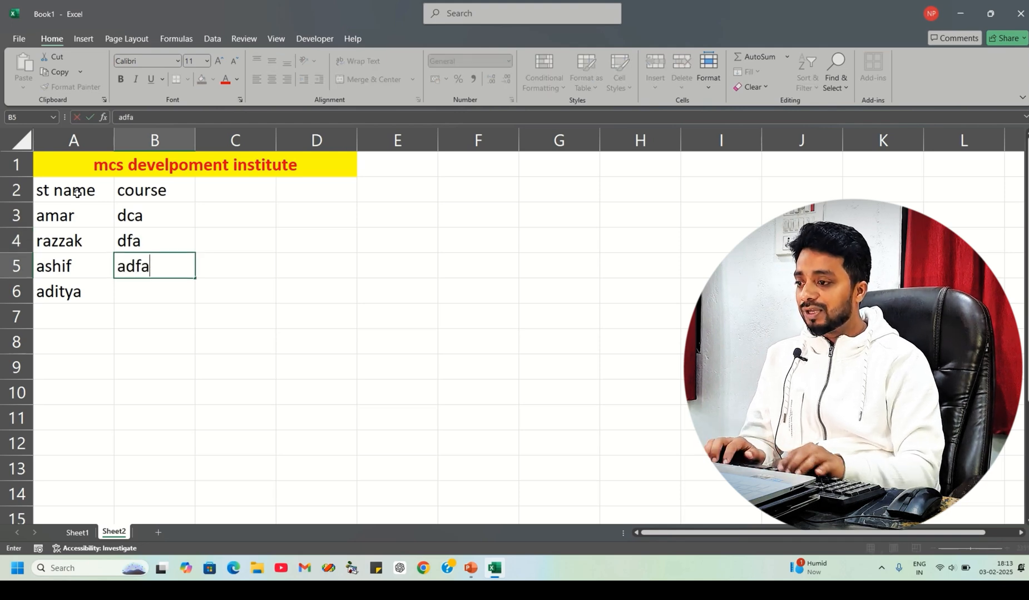
key("Return")
type("bca")
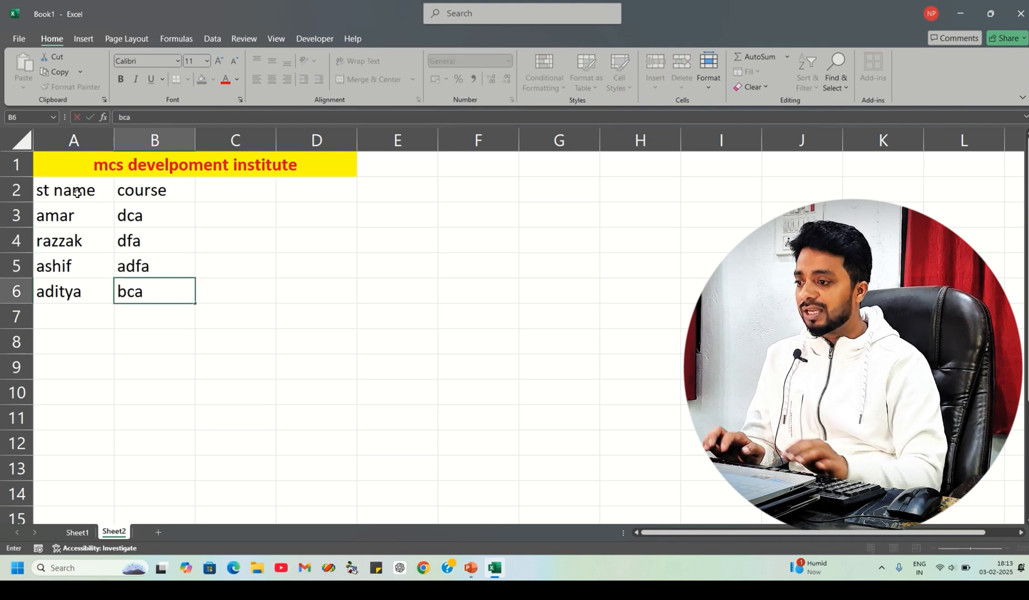
key("Return")
- Enter the column heading "fee" in C2
key("Right")
key("Up")
key("Up")
key("Up")
key("Up")
key("Up")
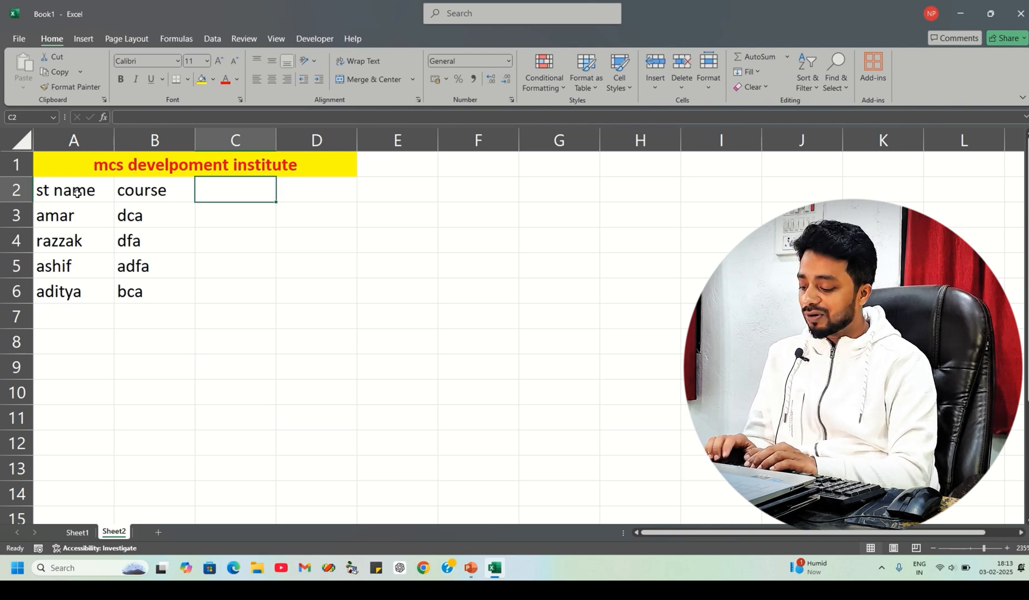
type("fee")
key("Return")
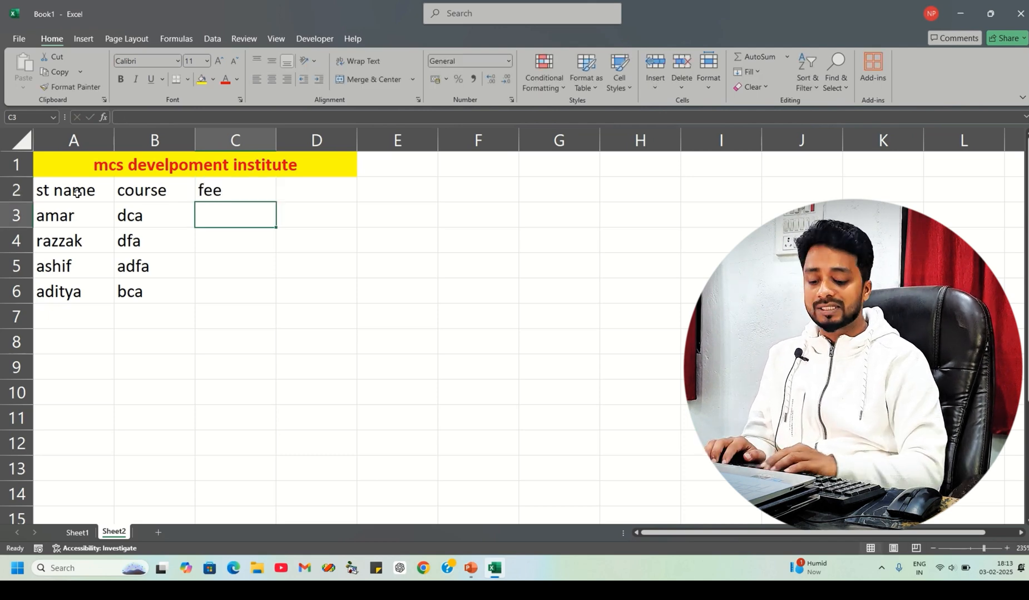
- Enter the fees 66565, 965652, 52656 and 5655 in C3 through C6
type("66565")
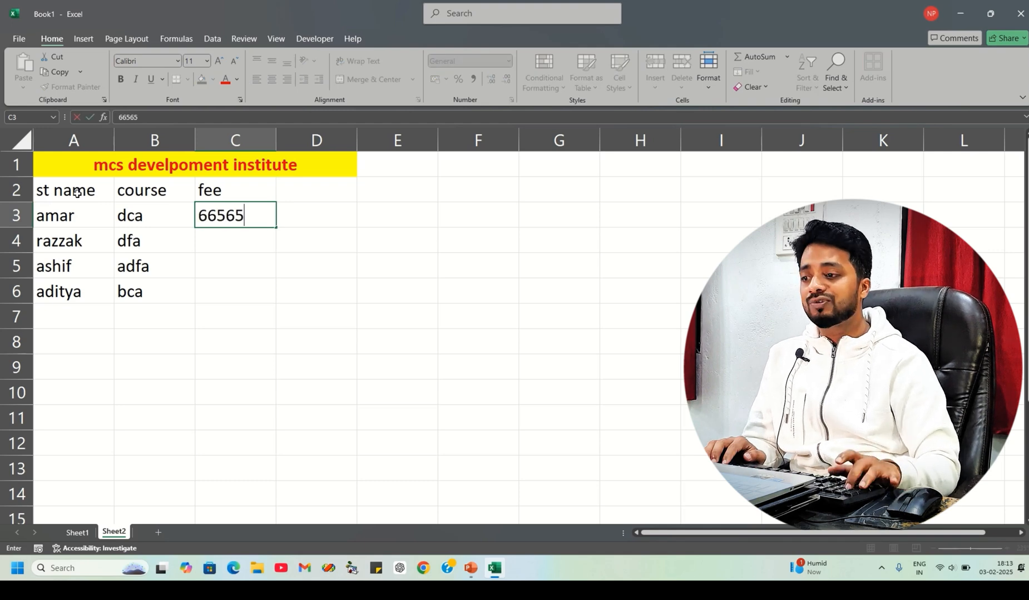
key("Return")
type("965652")
key("Return")
type("52656")
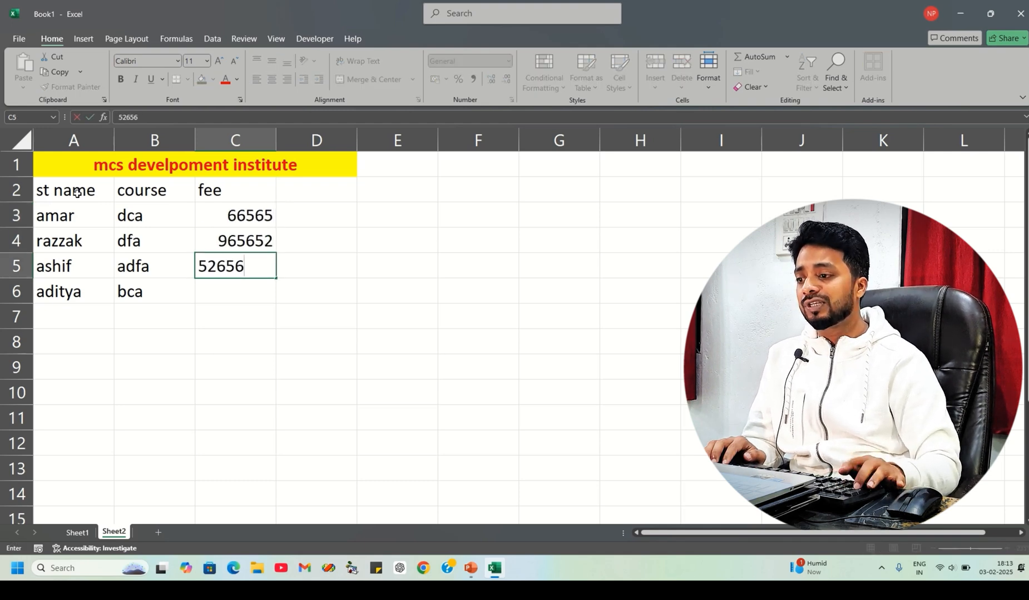
key("Return")
type("5655")
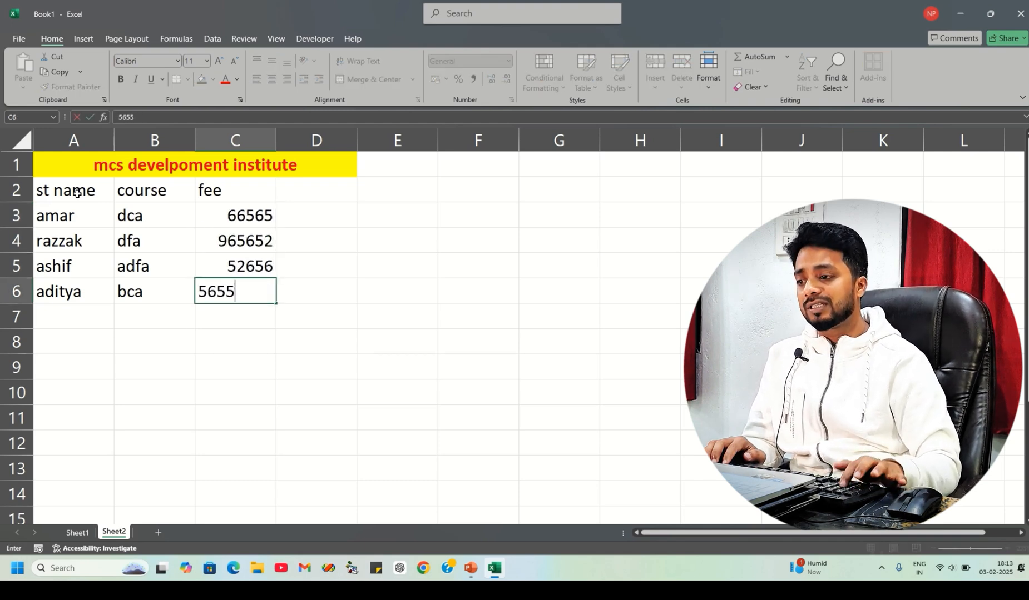
key("Return")
- Enter the column heading "duraTION" in D2
key("Right")
key("Up")
key("Up")
key("Up")
key("Up")
key("Up")
key("Up")
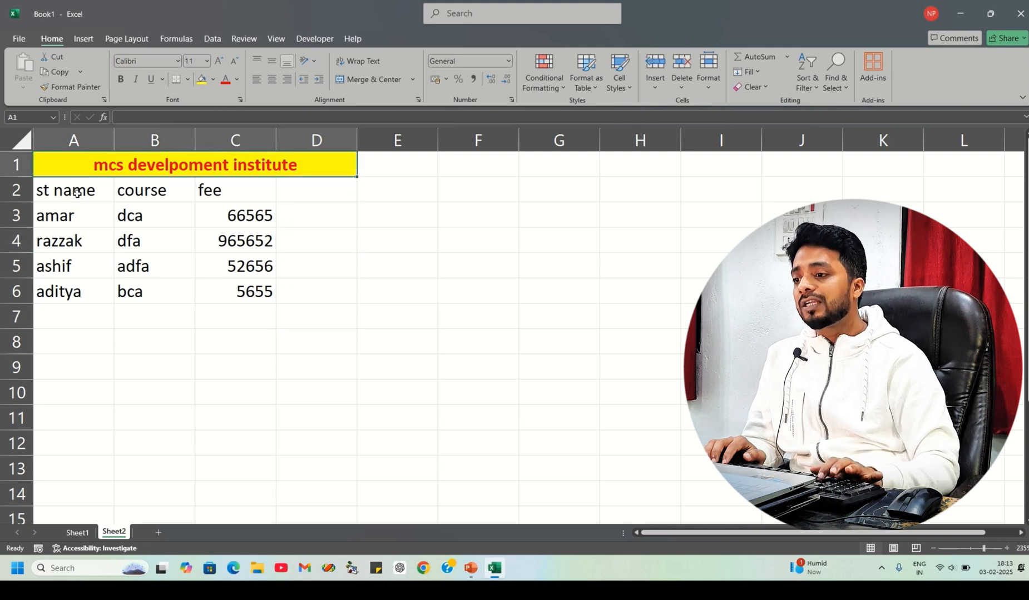
key("Down")
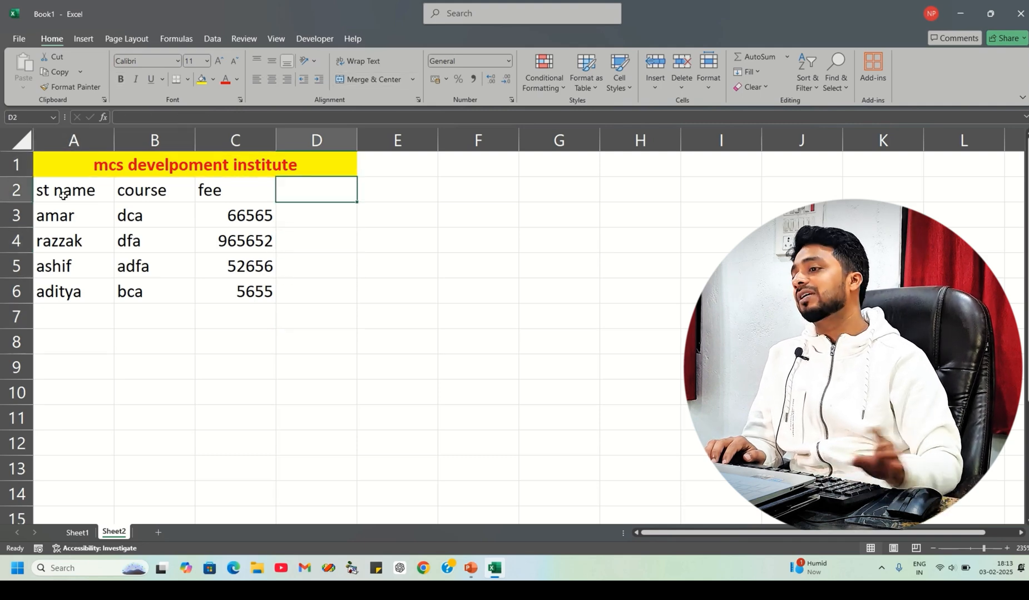
type("duraTIO")
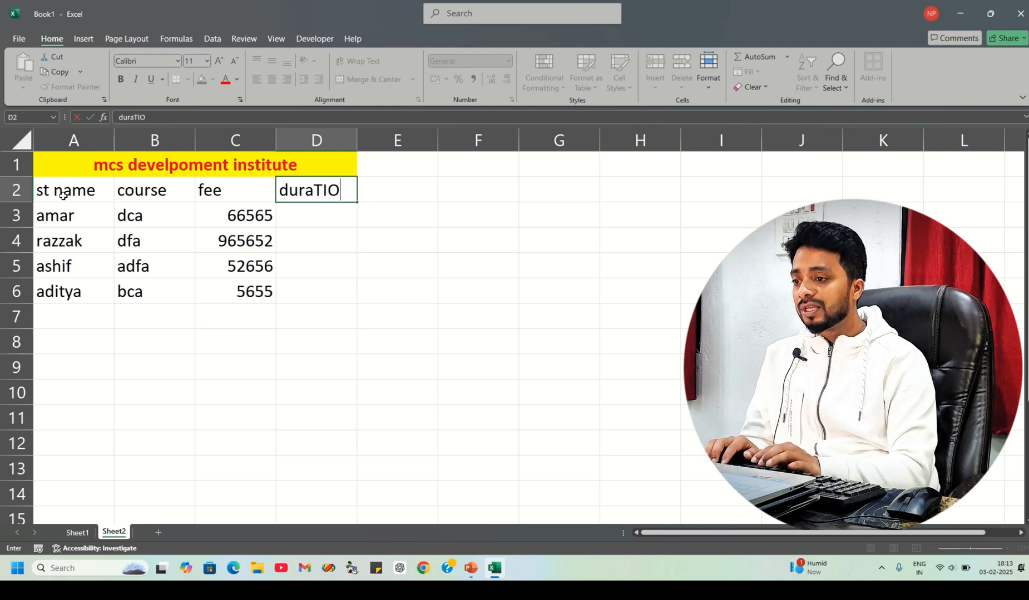
key("BackSpace")
key("BackSpace")
key("BackSpace")
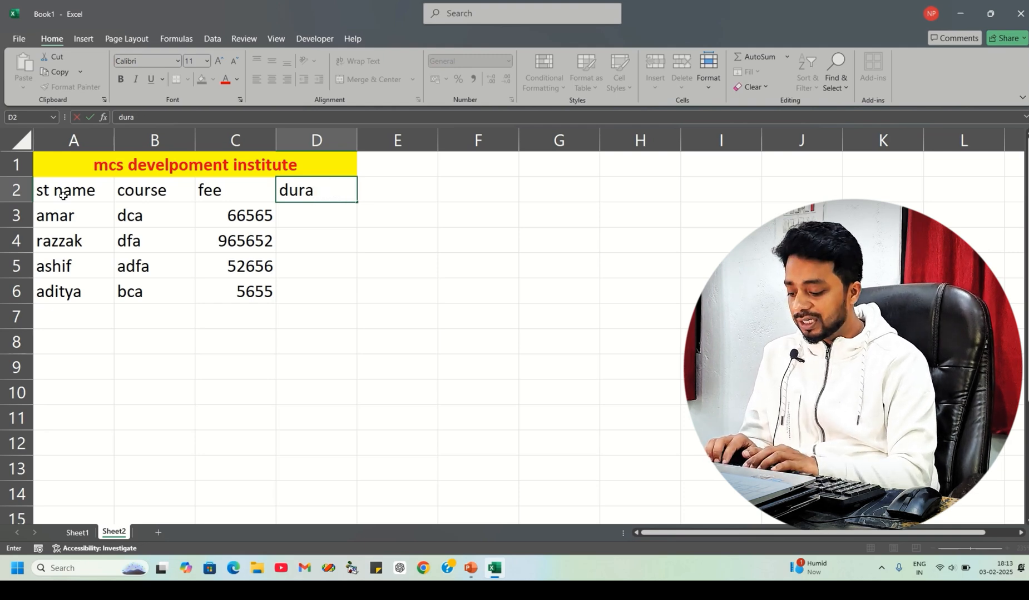
type("TION")
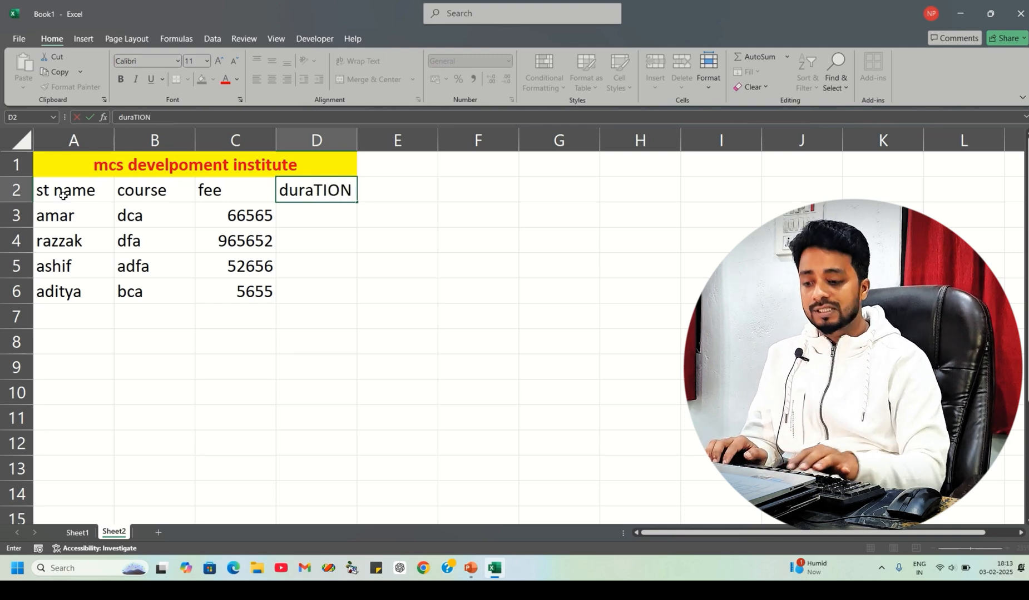
key("Return")
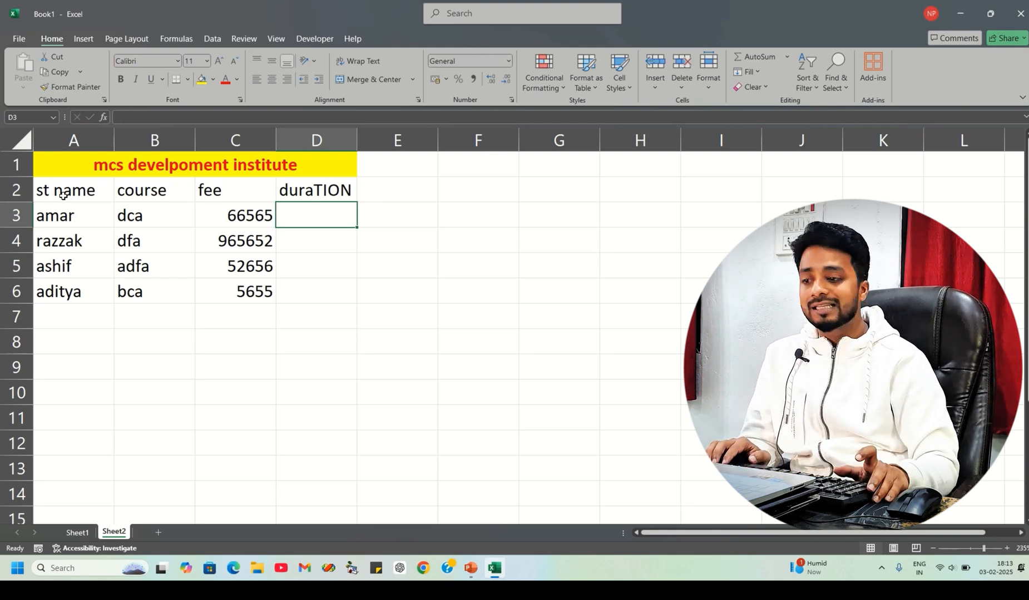
- Enter the durations 6 MONTH, 1 YEAR, 6 MONTH and 1 YEAR in D3 through D6
type("6 MONTH")
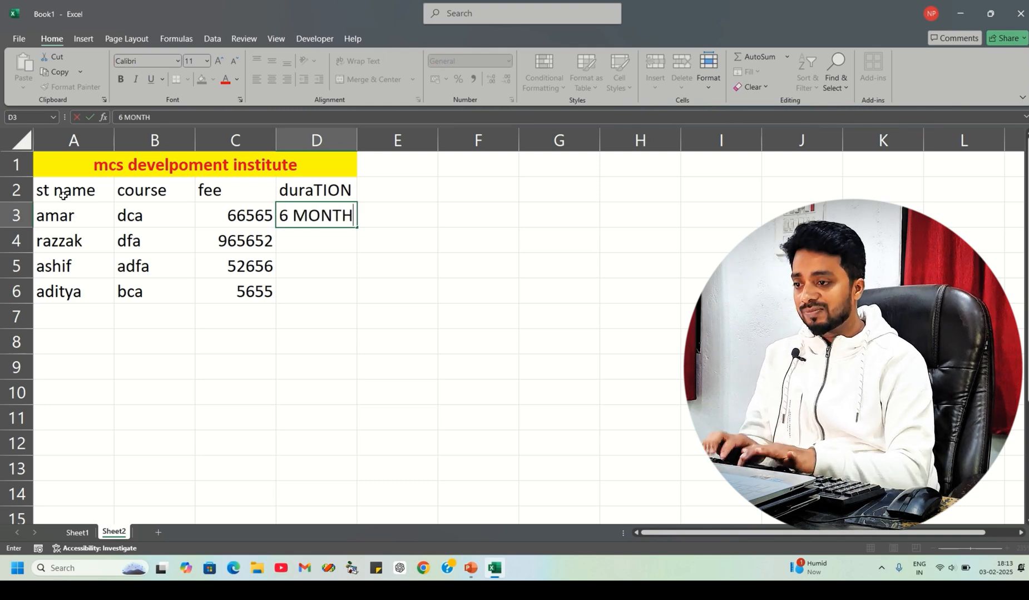
key("Return")
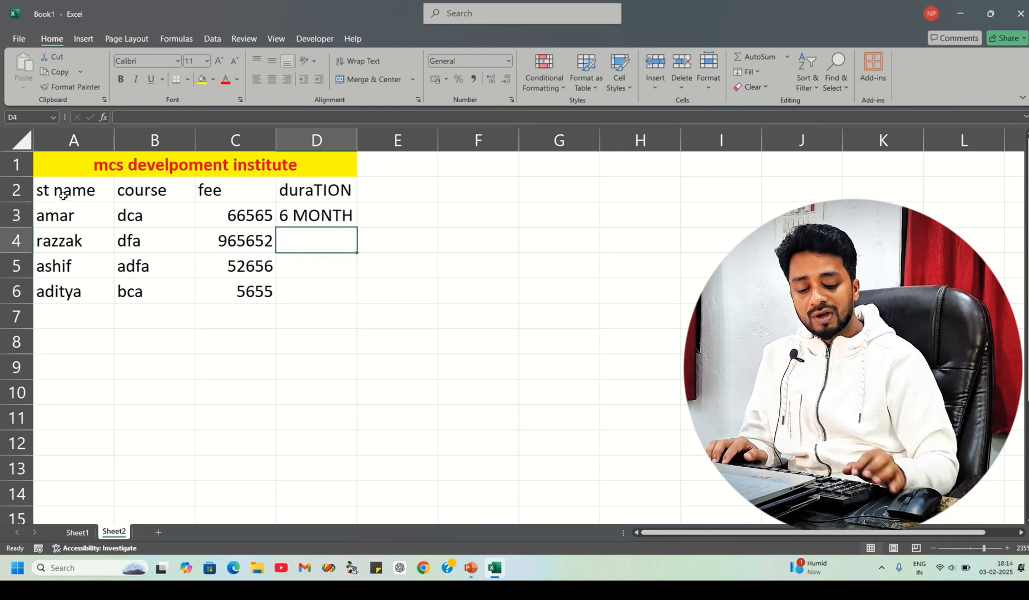
type("1 YEAR")
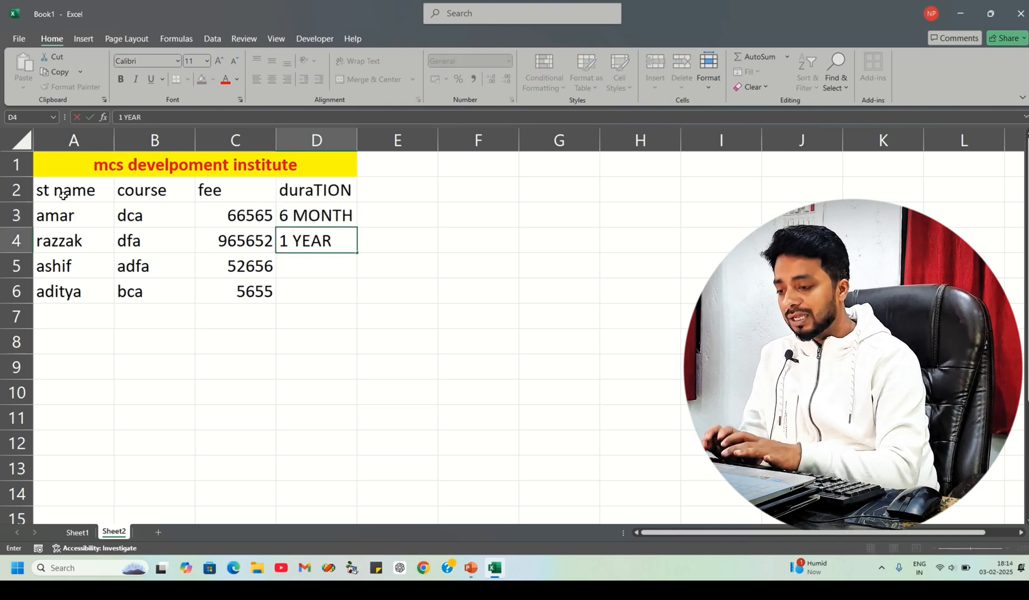
key("Return")
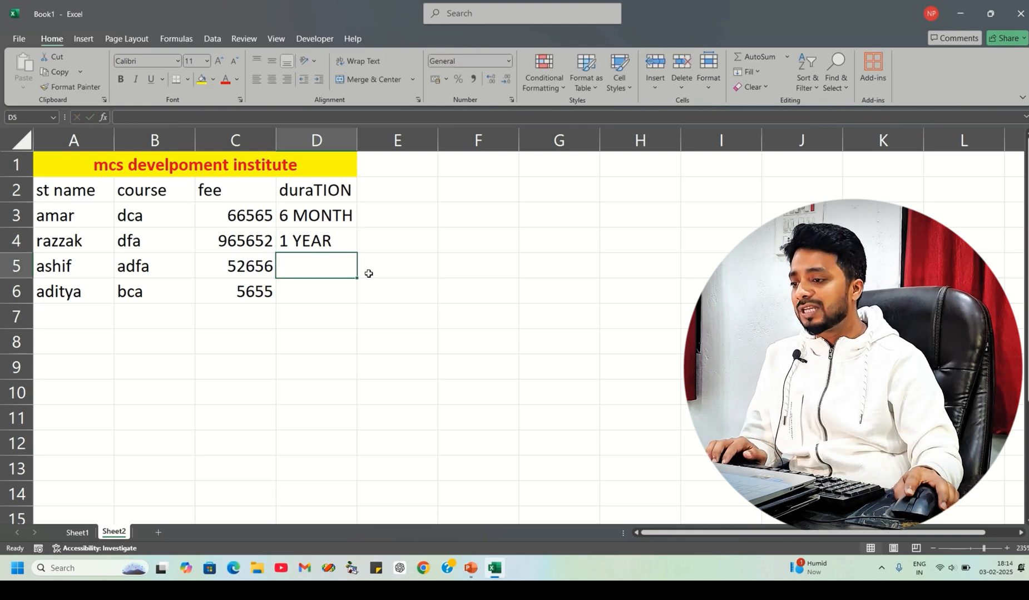
type("6")
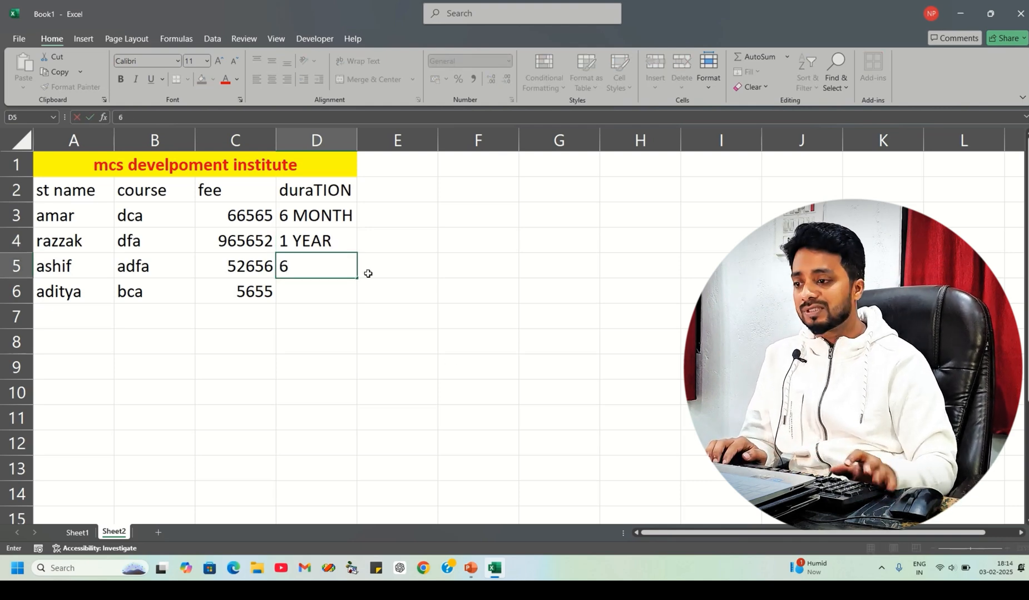
type(" MONTH")
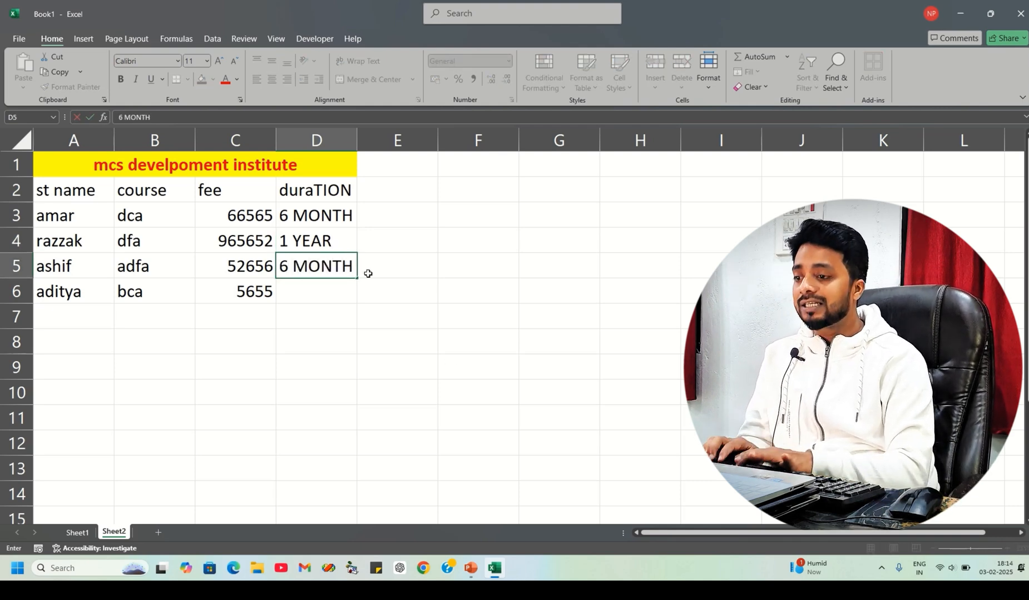
key("Return")
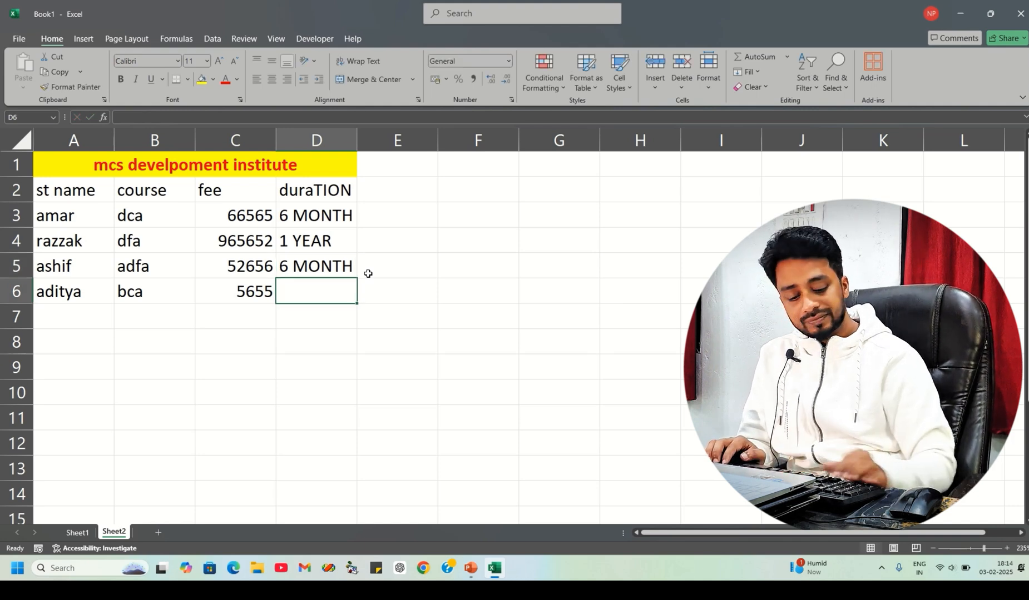
type("1")
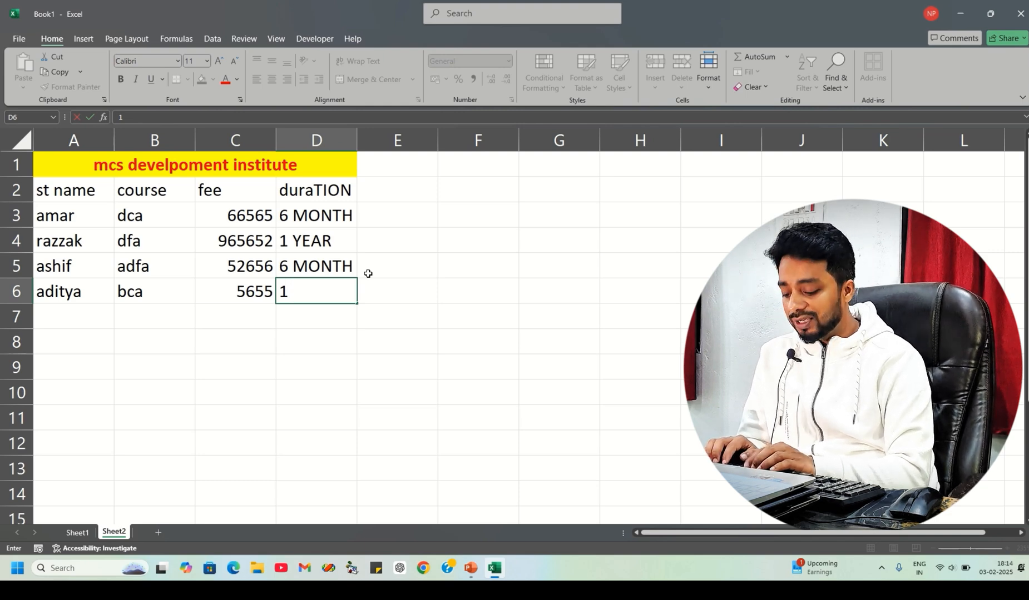
type("YEAR")
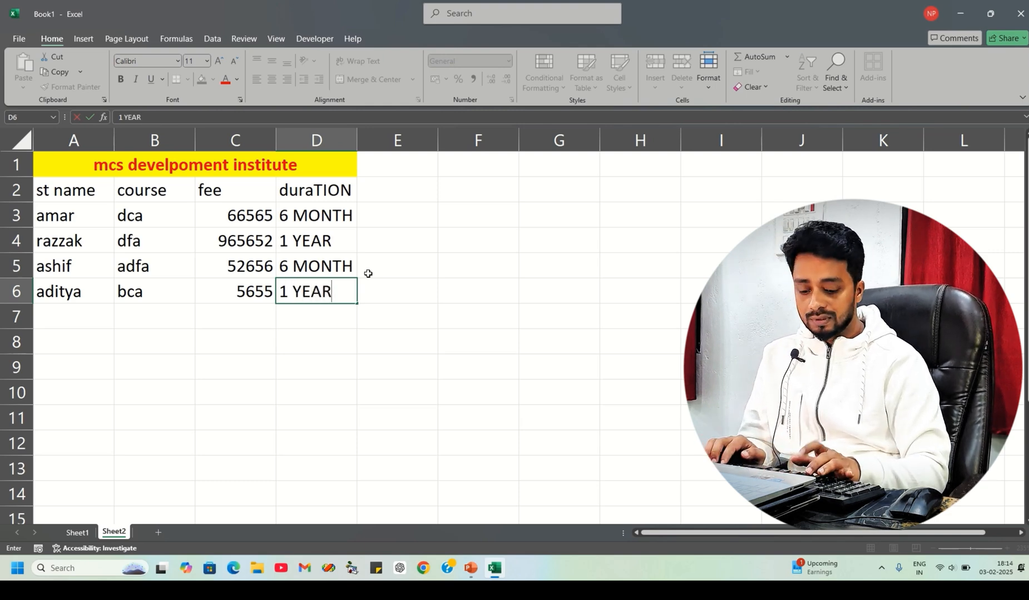
key("Return")
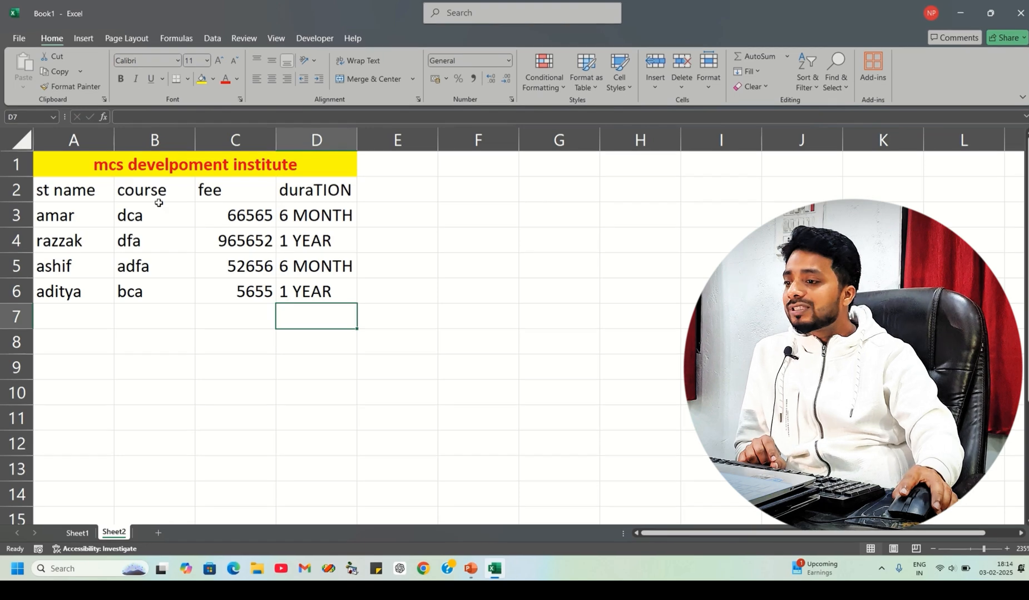
left_click(92, 191)
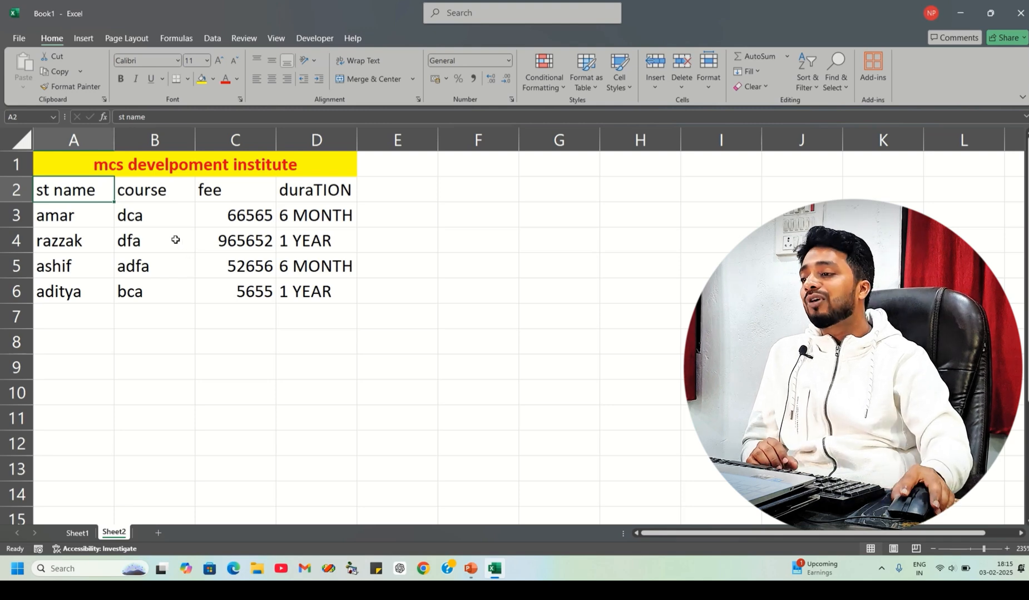
left_click_drag(74, 165, 247, 282)
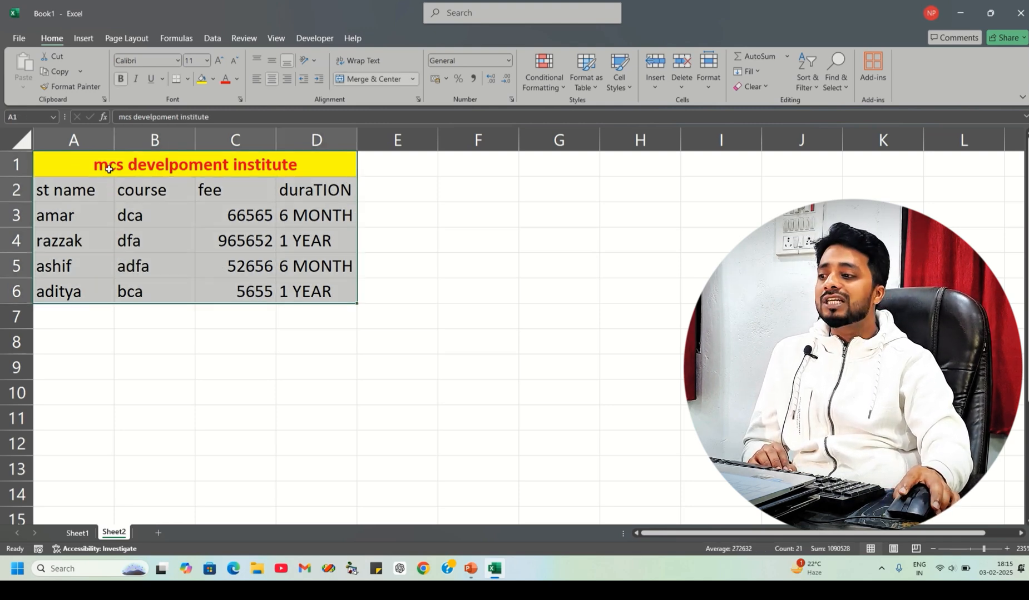
left_click_drag(72, 157, 250, 294)
left_click(243, 305)
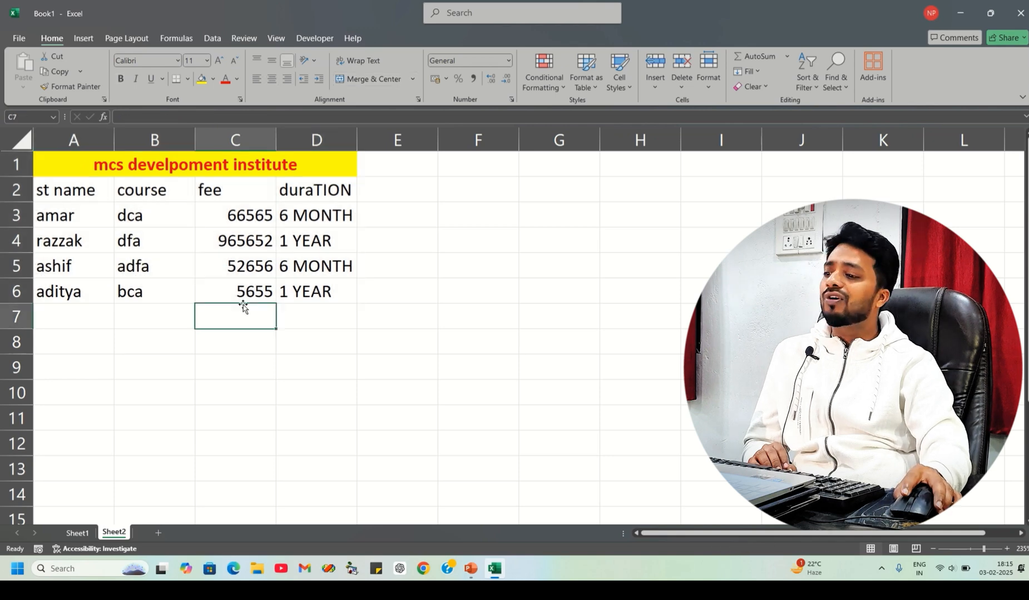
- Apply All Borders to the whole table range A1:D6
left_click(62, 166)
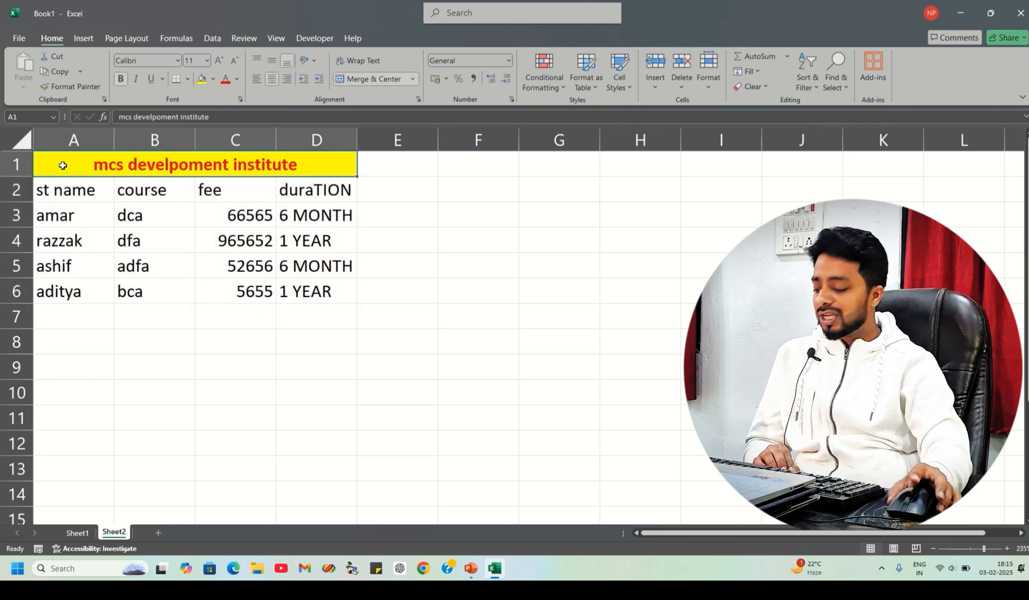
key("shift+Down")
key("shift+Down")
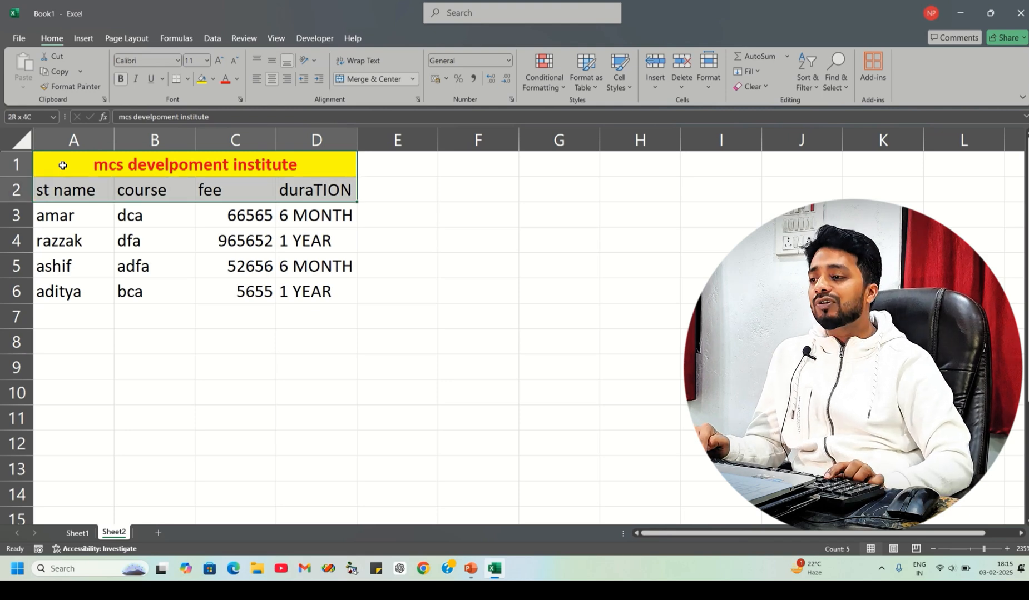
key("shift+Down")
key("shift+Down")
key("shift+Down")
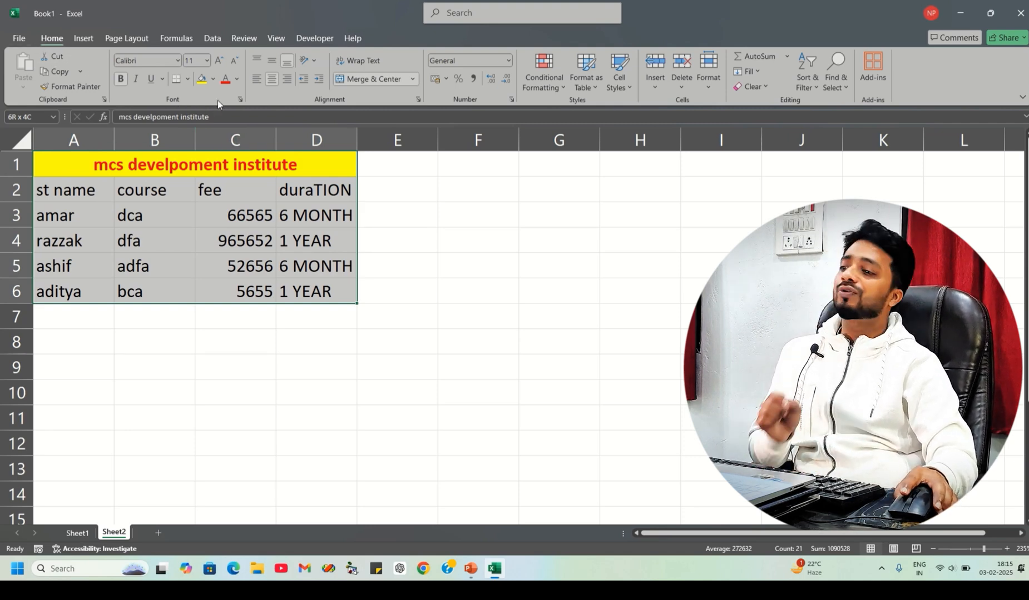
left_click(188, 79)
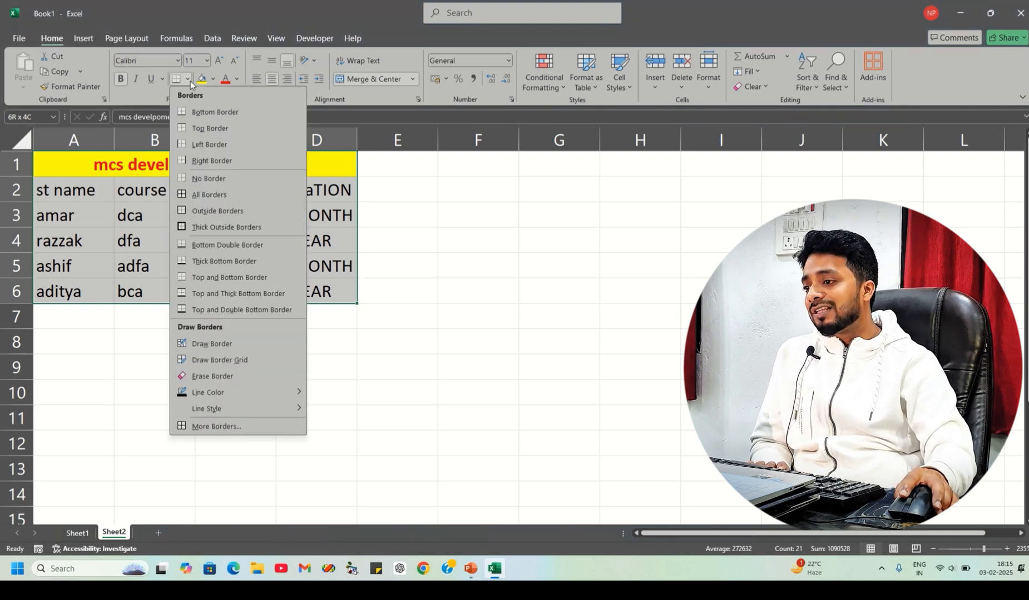
left_click(200, 194)
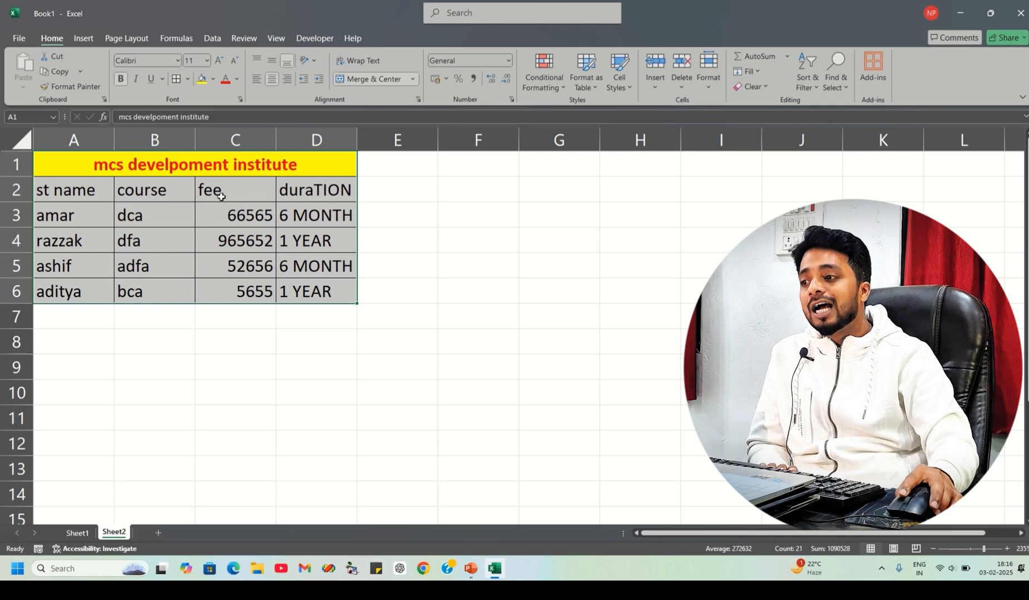
left_click(215, 255)
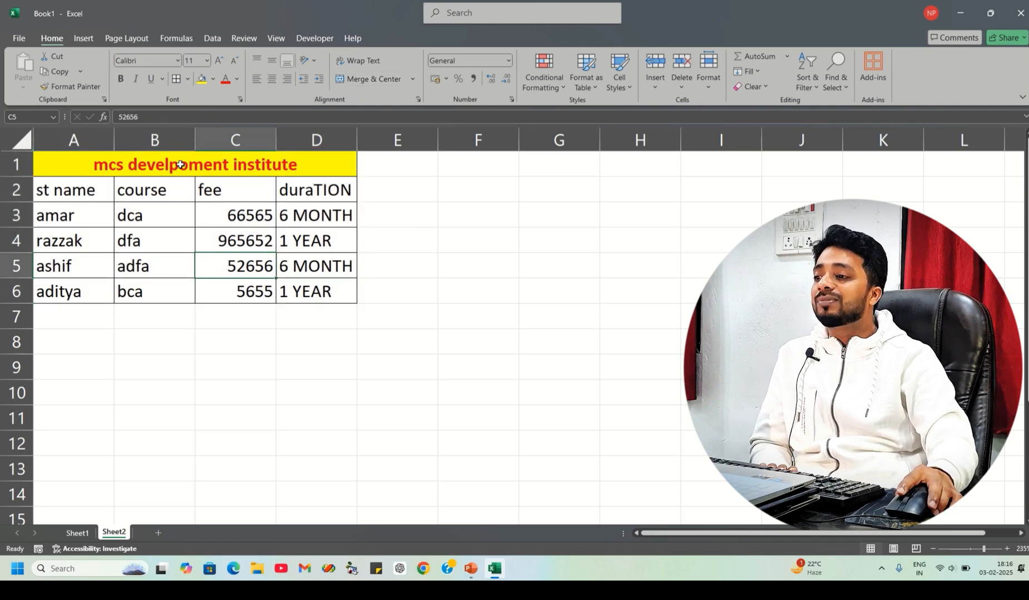